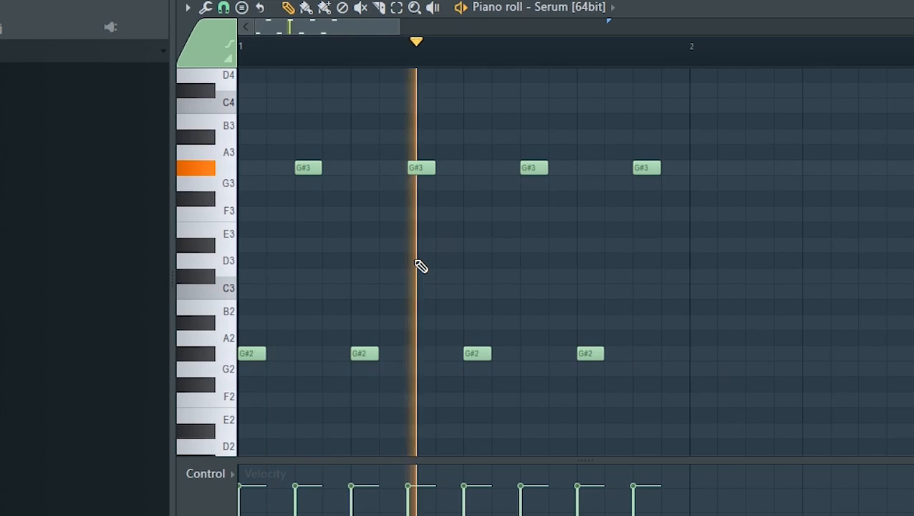
- With snap at 1/4 beat, shorten the first G#2 note to about half its length and add an equally short G#2 one step after its start
{"action": "key", "text": "space"}
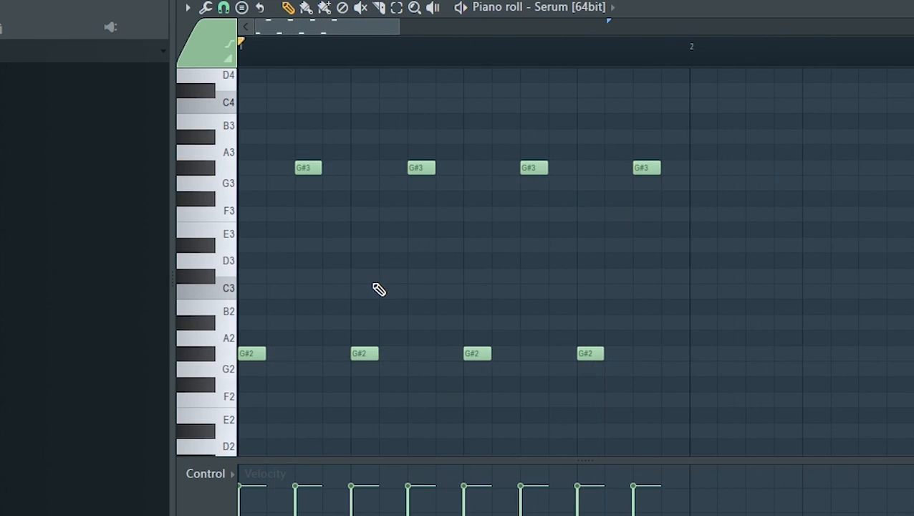
{"action": "scroll", "coordinate": [362, 44], "scroll_direction": "up", "scroll_amount": 3}
{"action": "left_click_drag", "start_coordinate": [332, 29], "coordinate": [262, 33]}
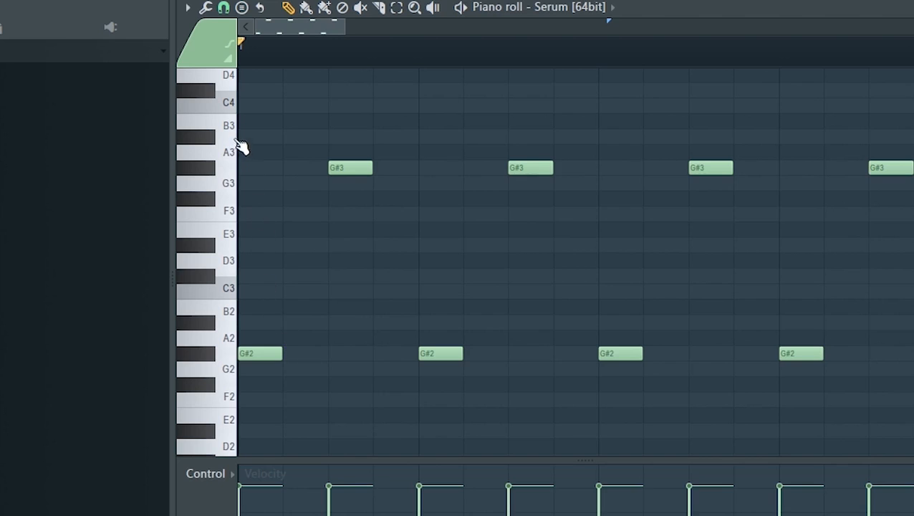
{"action": "left_click", "coordinate": [222, 7]}
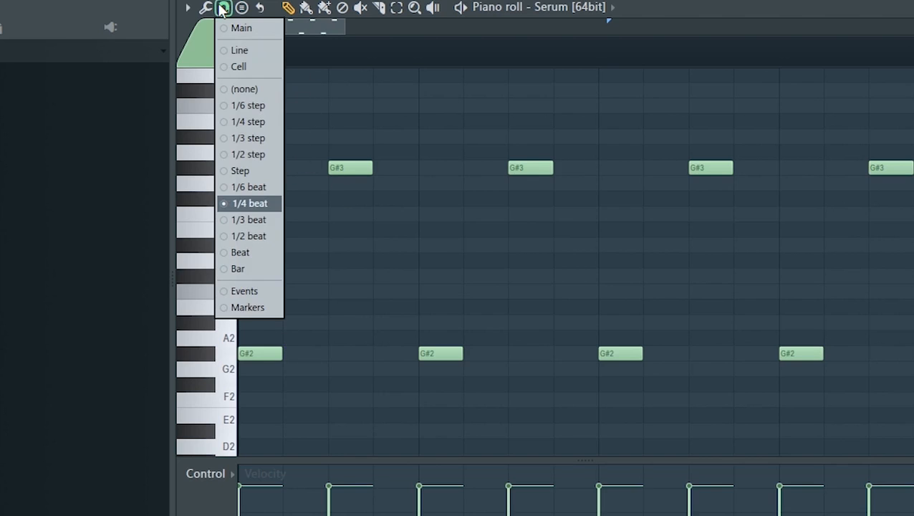
{"action": "left_click", "coordinate": [249, 203]}
{"action": "left_click_drag", "start_coordinate": [281, 353], "coordinate": [262, 350]}
{"action": "left_click", "coordinate": [287, 354]}
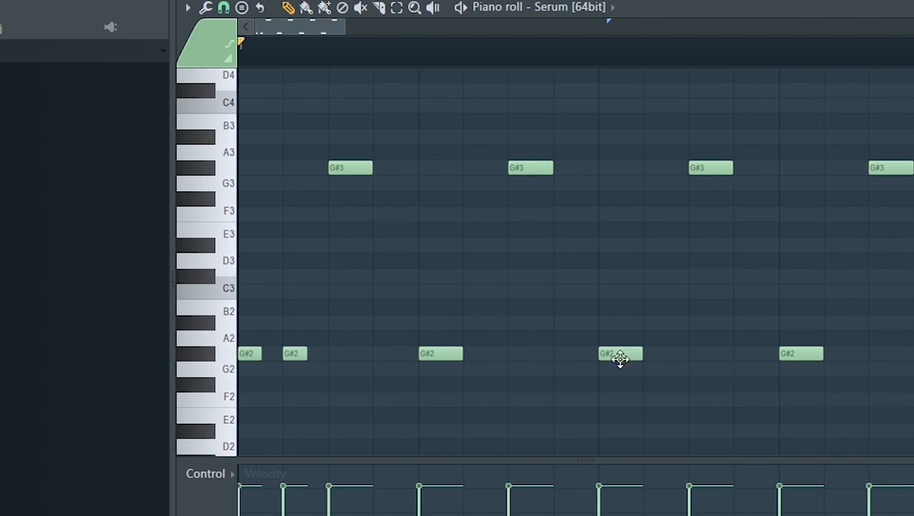
- Replace the third of the original G#2 notes, on the third beat, with two short G#2 notes one step apart
{"action": "right_click", "coordinate": [620, 358]}
{"action": "left_click", "coordinate": [618, 357]}
{"action": "left_click", "coordinate": [650, 356]}
{"action": "scroll", "coordinate": [539, 354], "scroll_direction": "down", "scroll_amount": 2}
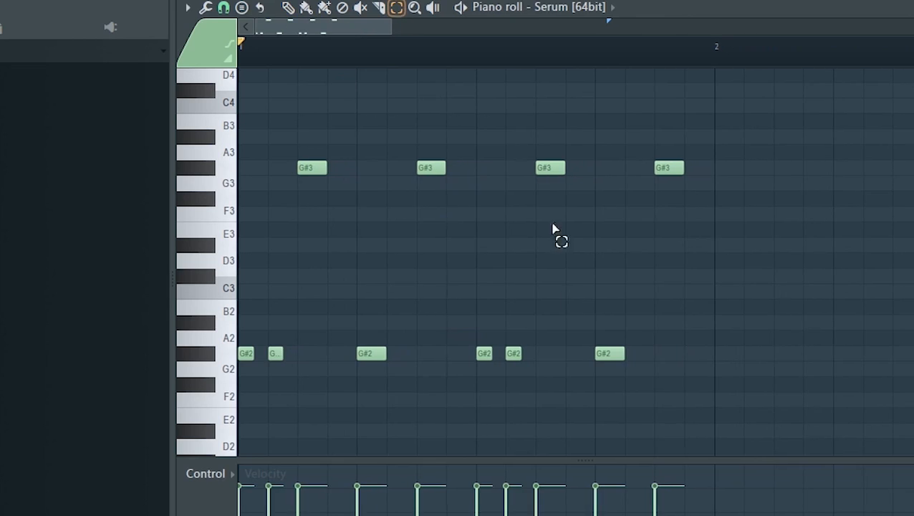
- Transpose the G#2 note on the fourth beat up an octave and the bar's last G#3 note down an octave
{"action": "left_click", "coordinate": [617, 352]}
{"action": "key", "text": "ctrl+Up"}
{"action": "left_click", "coordinate": [668, 169]}
{"action": "key", "text": "ctrl+Down"}
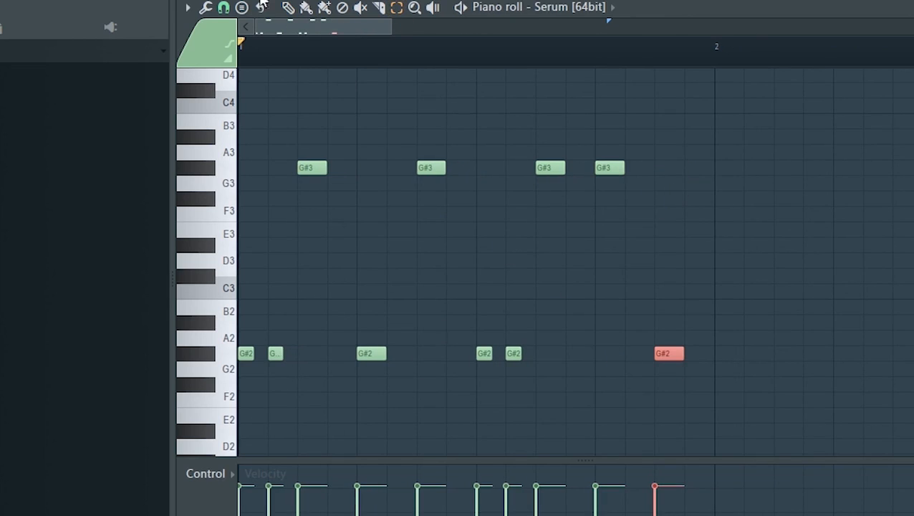
- Lengthen the last G#3 note until it meets the final G#2, and play back the pattern
{"action": "left_click", "coordinate": [306, 7]}
{"action": "right_click", "coordinate": [673, 188]}
{"action": "left_click_drag", "start_coordinate": [622, 167], "coordinate": [649, 169]}
{"action": "right_click", "coordinate": [671, 238]}
{"action": "key", "text": "space"}
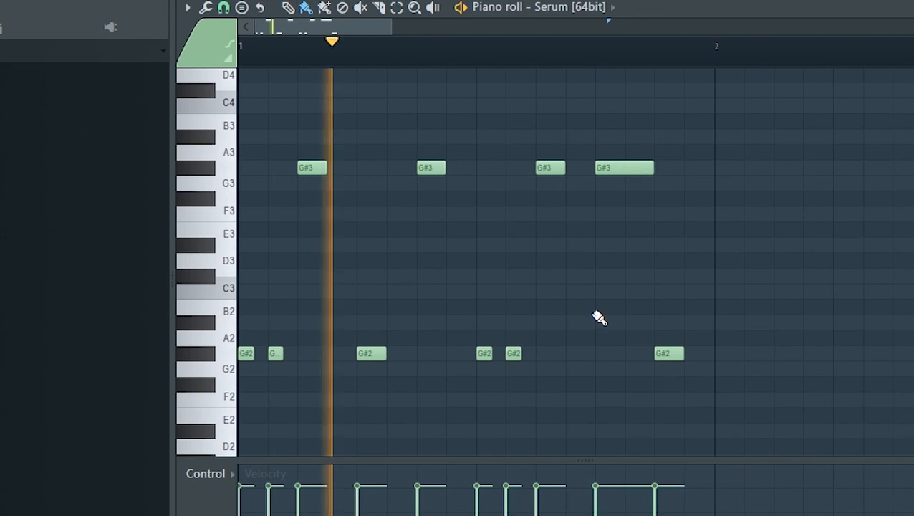
{"action": "key", "text": "space"}
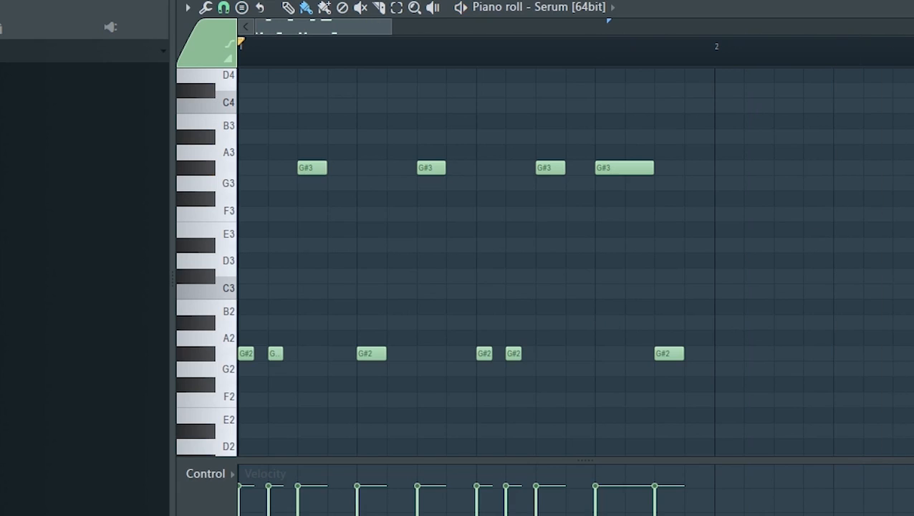
- In the playlist, repeat the Acid pattern on Track 6 from bar 26 through bar 32
{"action": "key", "text": "F7"}
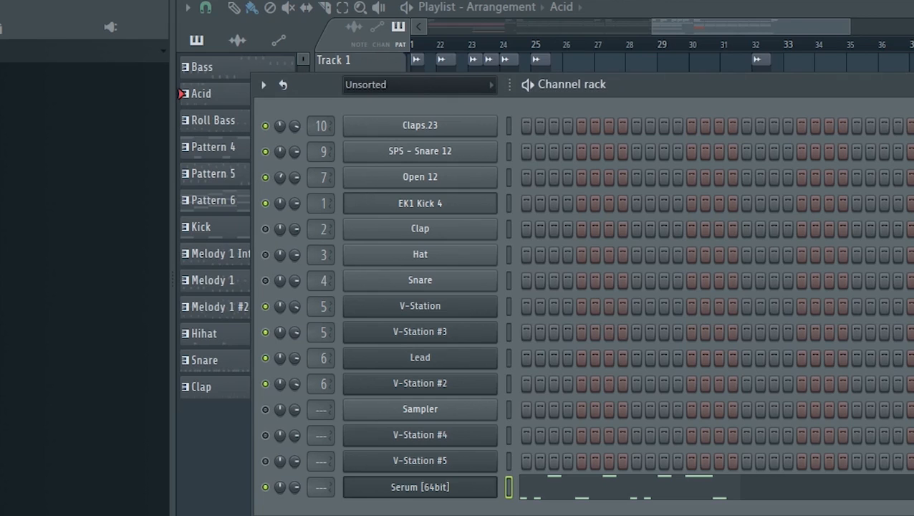
{"action": "key", "text": "F6"}
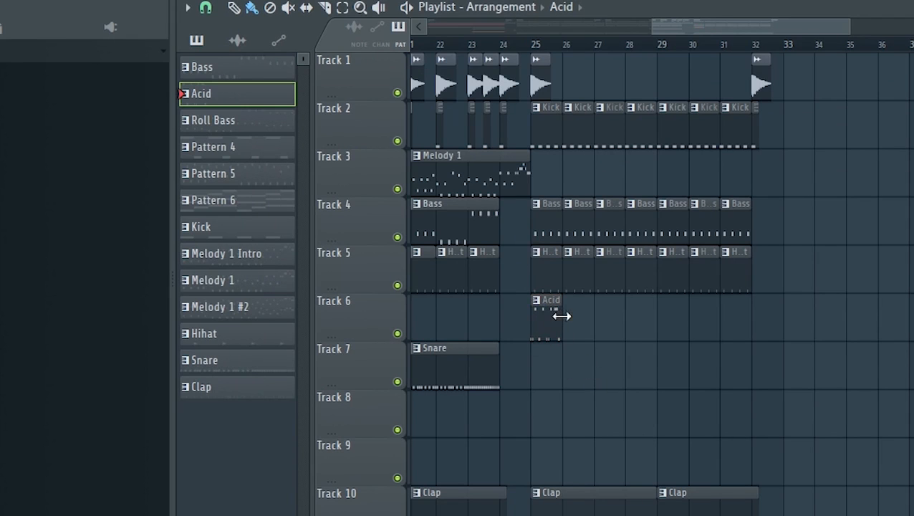
{"action": "left_click_drag", "start_coordinate": [573, 325], "coordinate": [762, 322]}
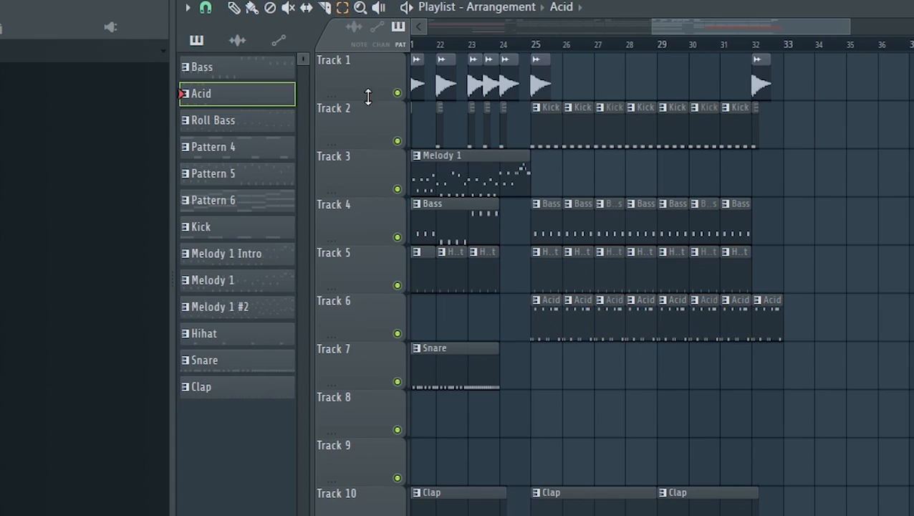
- Select the arrangement from bar 25 to bar 33 and play the section with all tracks
{"action": "left_click", "coordinate": [342, 7]}
{"action": "left_click_drag", "start_coordinate": [533, 47], "coordinate": [787, 79]}
{"action": "key", "text": "space"}
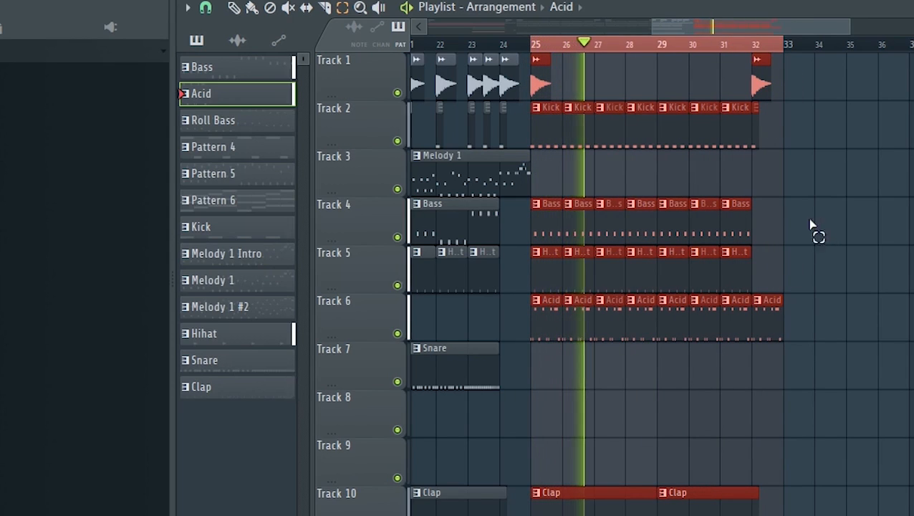
{"action": "key", "text": "space"}
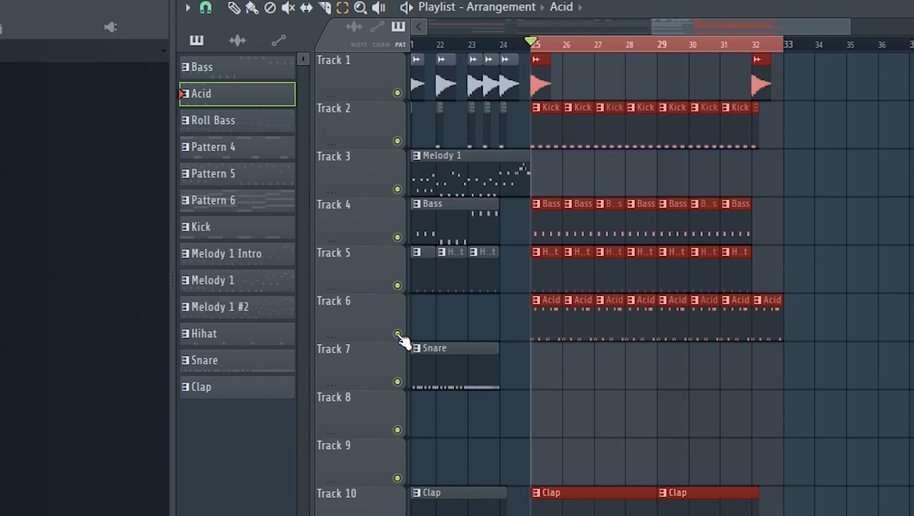
- Solo Track 6 and play the Acid part alone
{"action": "right_click", "coordinate": [398, 334]}
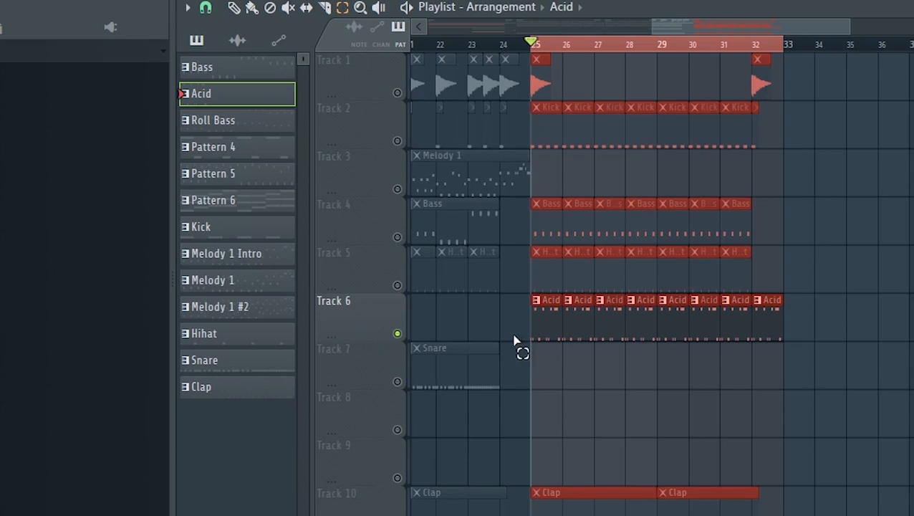
{"action": "key", "text": "space"}
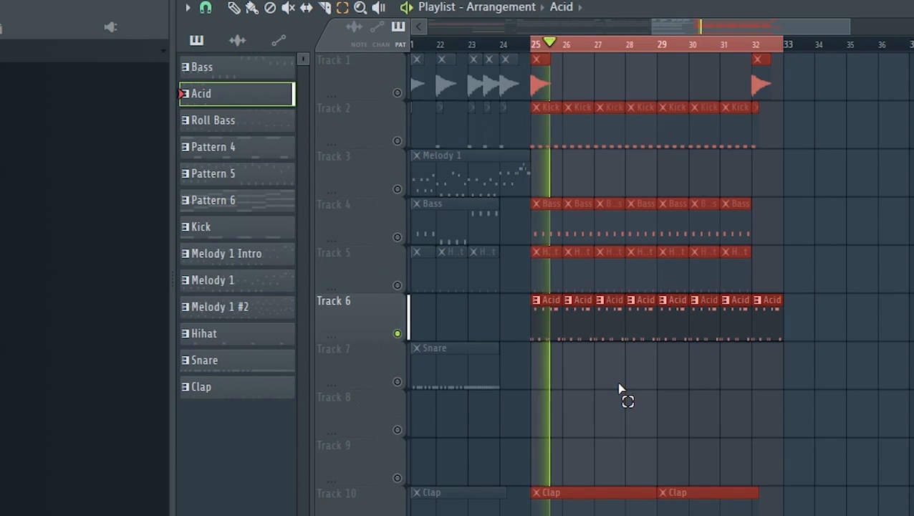
{"action": "key", "text": "space"}
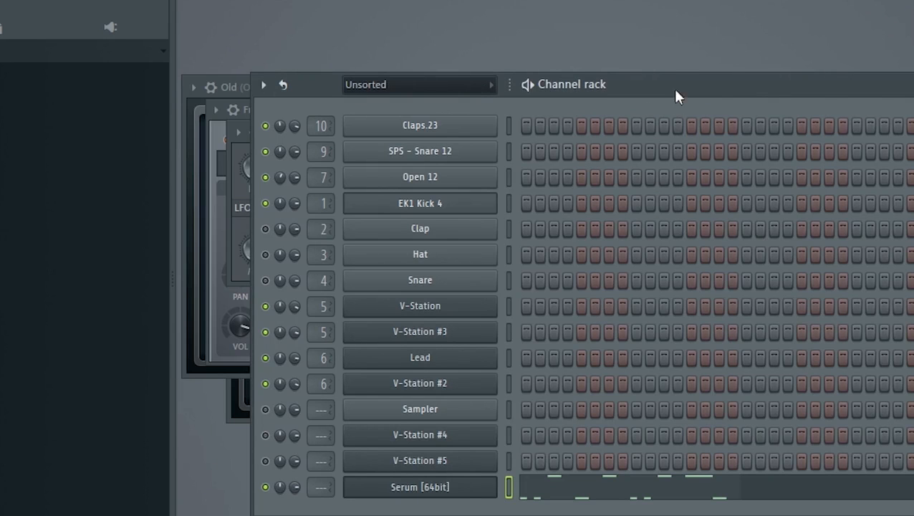
- Open the Serum channel's plugin editor from the channel rack and detach its window
{"action": "left_click_drag", "start_coordinate": [684, 97], "coordinate": [652, 49]}
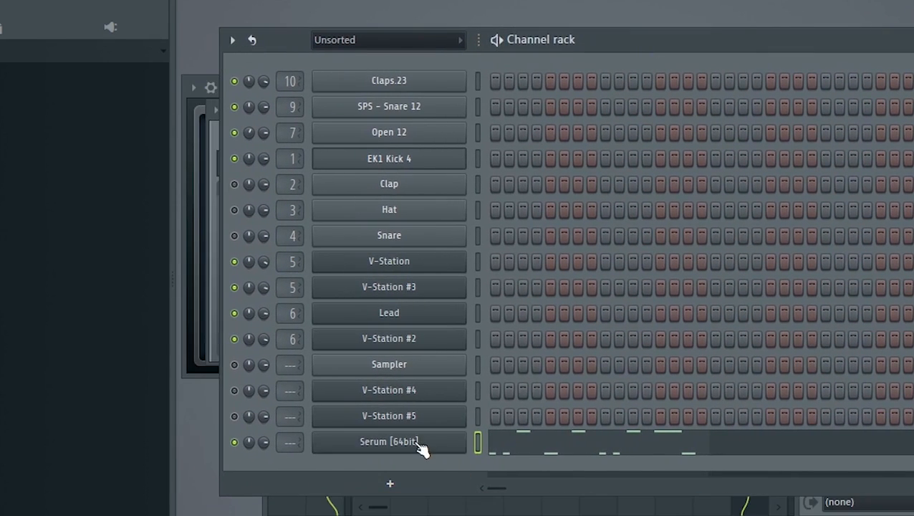
{"action": "left_click", "coordinate": [420, 442]}
{"action": "left_click", "coordinate": [231, 38]}
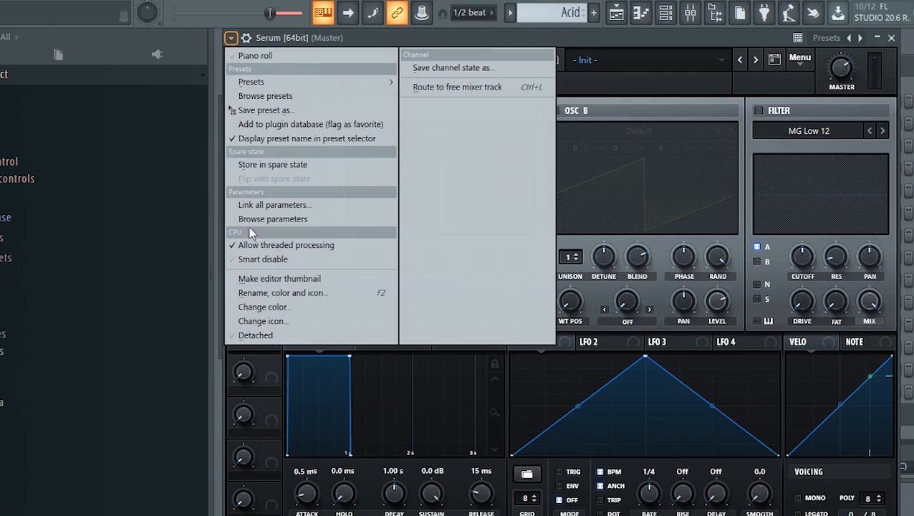
{"action": "left_click", "coordinate": [248, 335]}
{"action": "left_click_drag", "start_coordinate": [385, 33], "coordinate": [335, 11]}
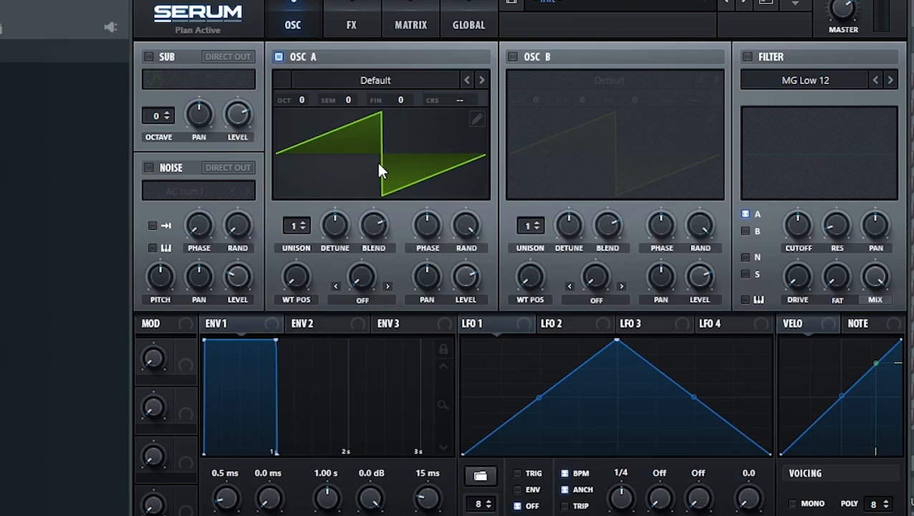
- Enable Serum's MG Low 12 filter, raise its resonance, drive and fat, and place the cutoff slightly below the middle of its range
{"action": "left_click", "coordinate": [747, 57]}
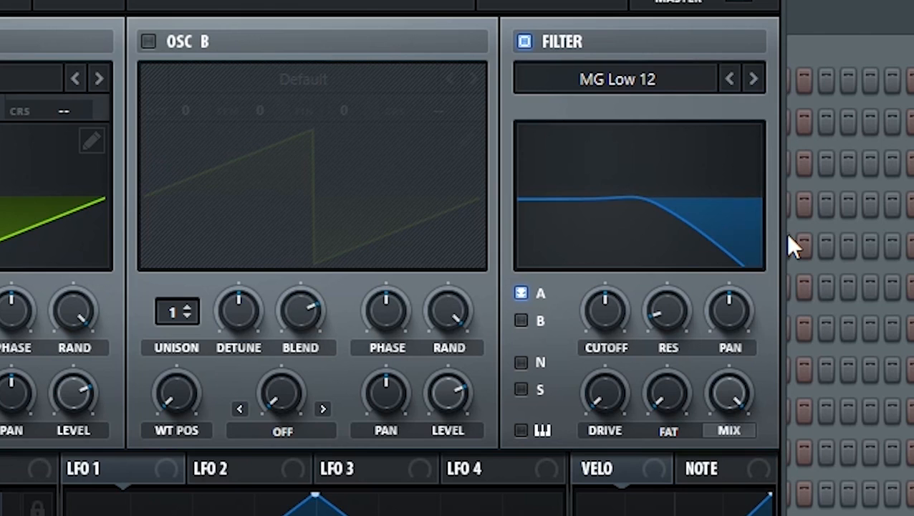
{"action": "left_click_drag", "start_coordinate": [672, 309], "coordinate": [683, 82]}
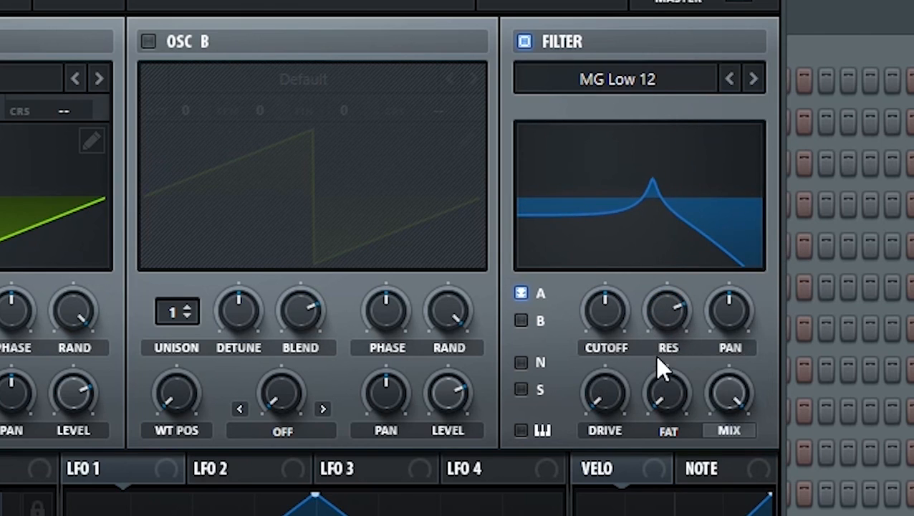
{"action": "left_click_drag", "start_coordinate": [621, 392], "coordinate": [616, 331]}
{"action": "left_click_drag", "start_coordinate": [641, 379], "coordinate": [663, 347]}
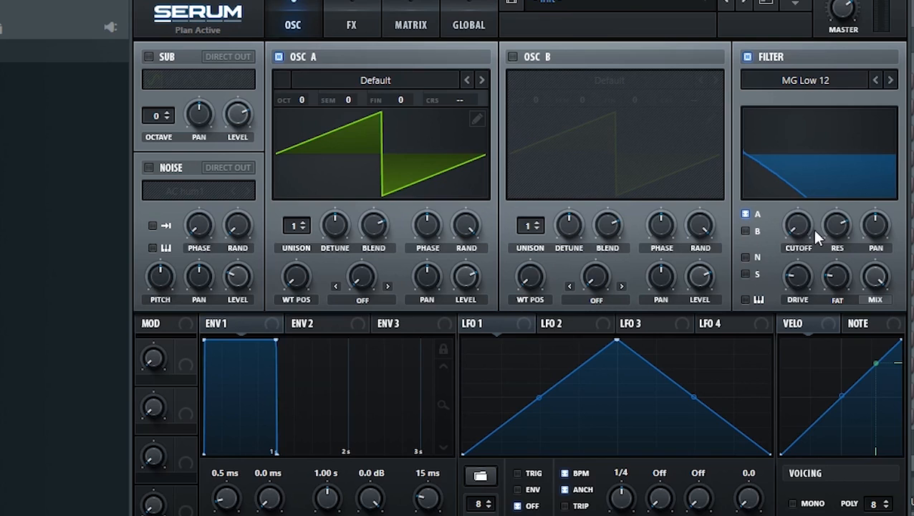
{"action": "left_click_drag", "start_coordinate": [799, 223], "coordinate": [778, 124]}
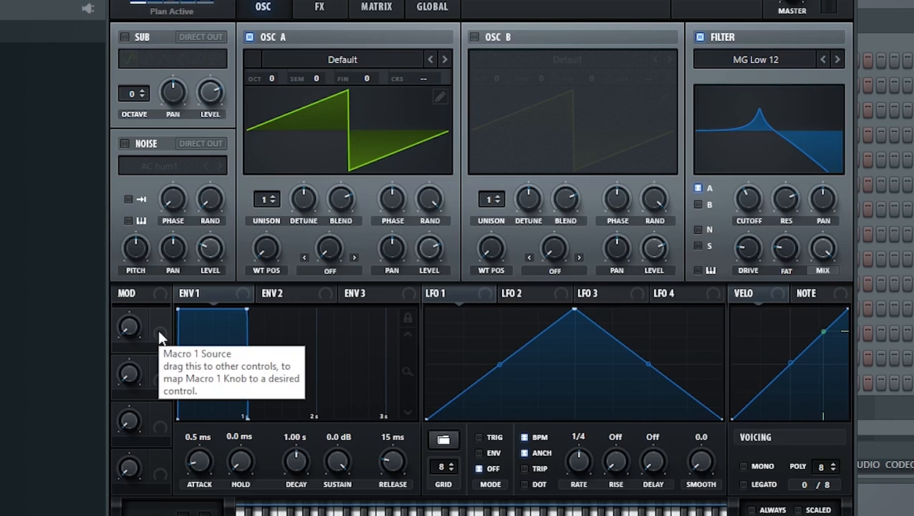
- Assign Macro 1 to the filter cutoff and lower the base cutoff slightly
{"action": "left_click_drag", "start_coordinate": [158, 328], "coordinate": [747, 205]}
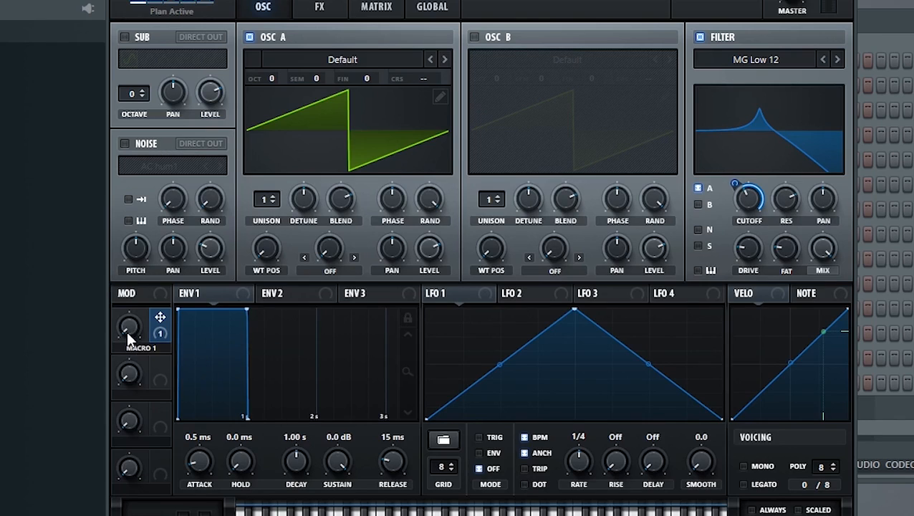
{"action": "right_click", "coordinate": [742, 188]}
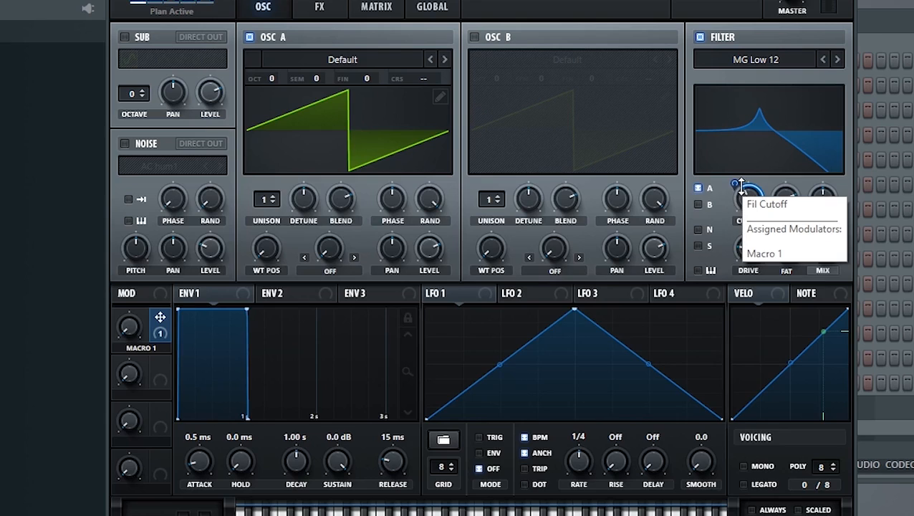
{"action": "left_click", "coordinate": [211, 273]}
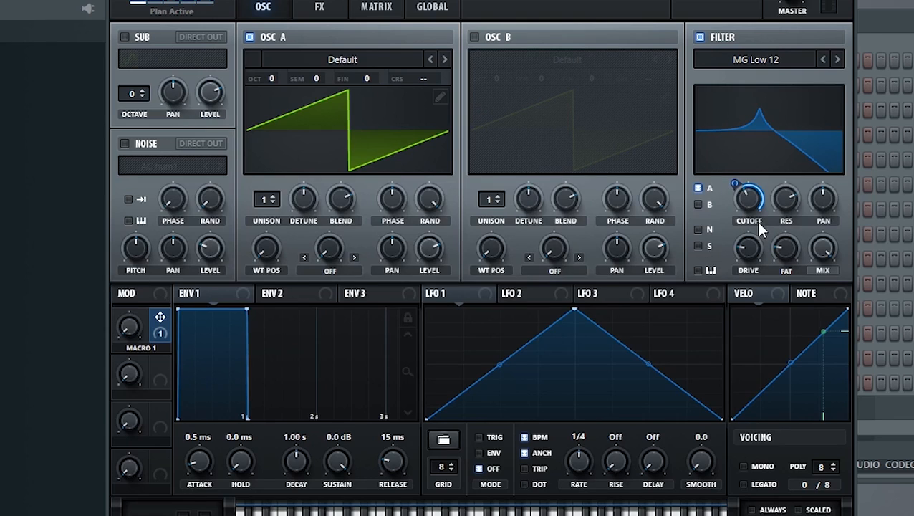
{"action": "left_click_drag", "start_coordinate": [746, 200], "coordinate": [748, 216]}
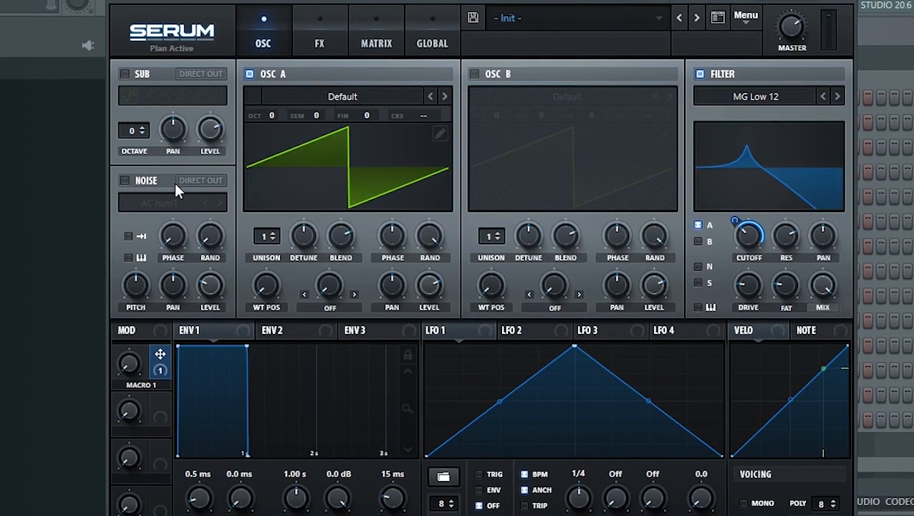
- Enable the Tube distortion effect, raise its drive, and return to the oscillator page
{"action": "left_click", "coordinate": [331, 26]}
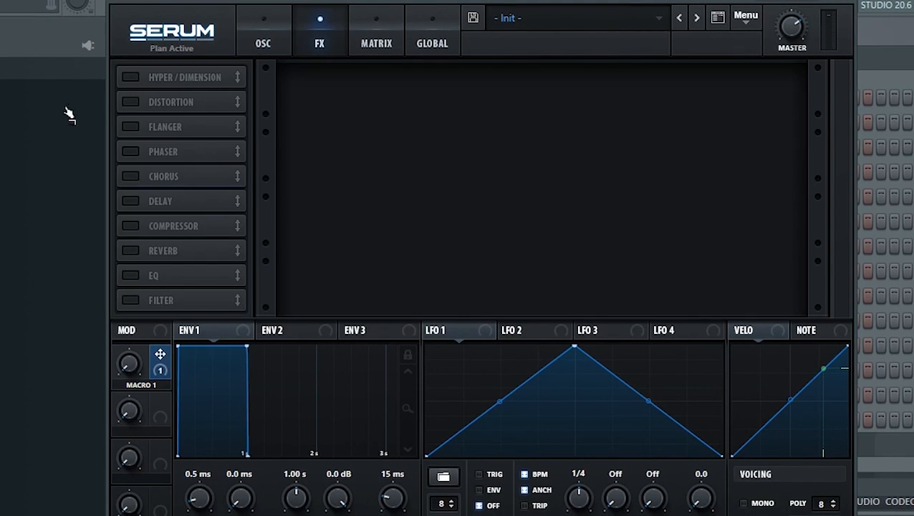
{"action": "left_click", "coordinate": [131, 102]}
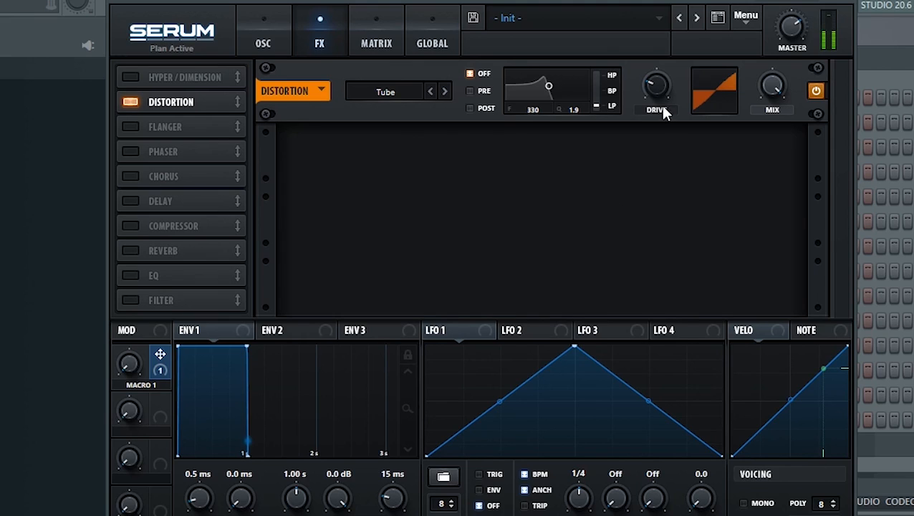
{"action": "left_click_drag", "start_coordinate": [662, 106], "coordinate": [657, 7]}
{"action": "left_click", "coordinate": [271, 33]}
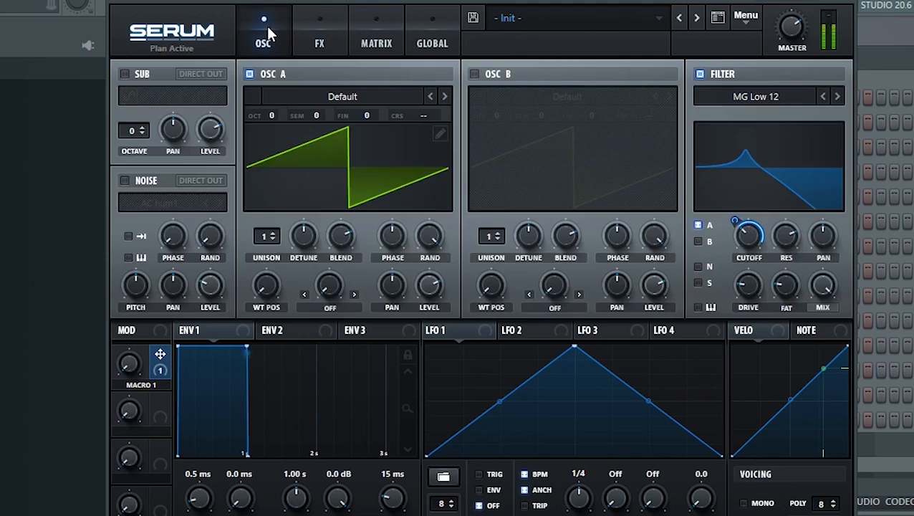
- Raise the filter's base cutoff slightly and increase its resonance
{"action": "right_click", "coordinate": [752, 238]}
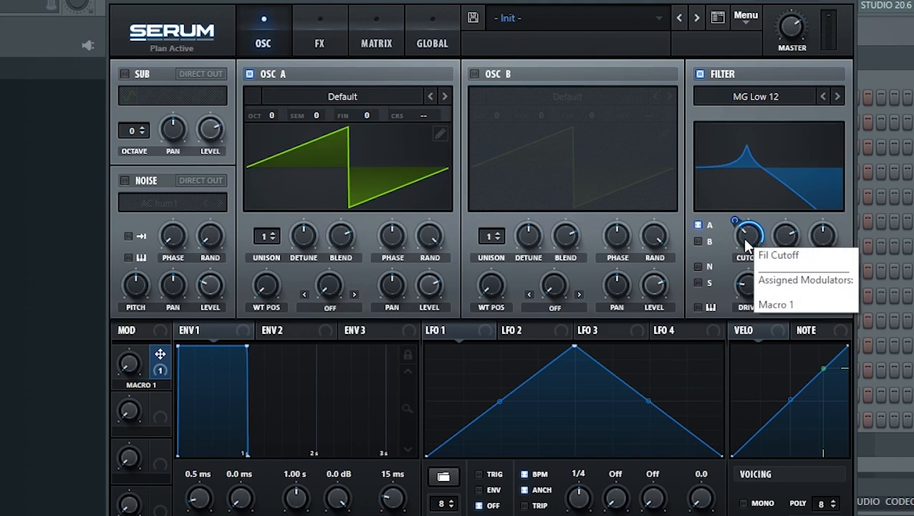
{"action": "left_click", "coordinate": [742, 244]}
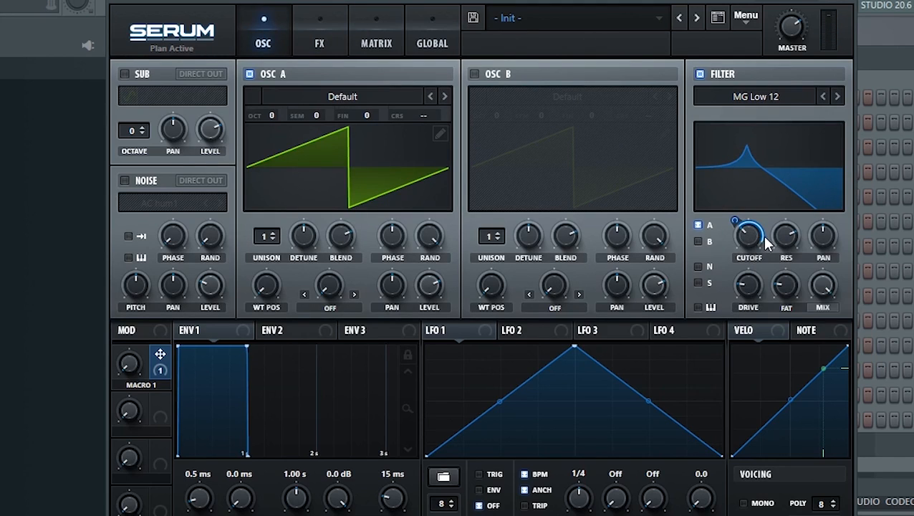
{"action": "left_click_drag", "start_coordinate": [748, 237], "coordinate": [749, 237]}
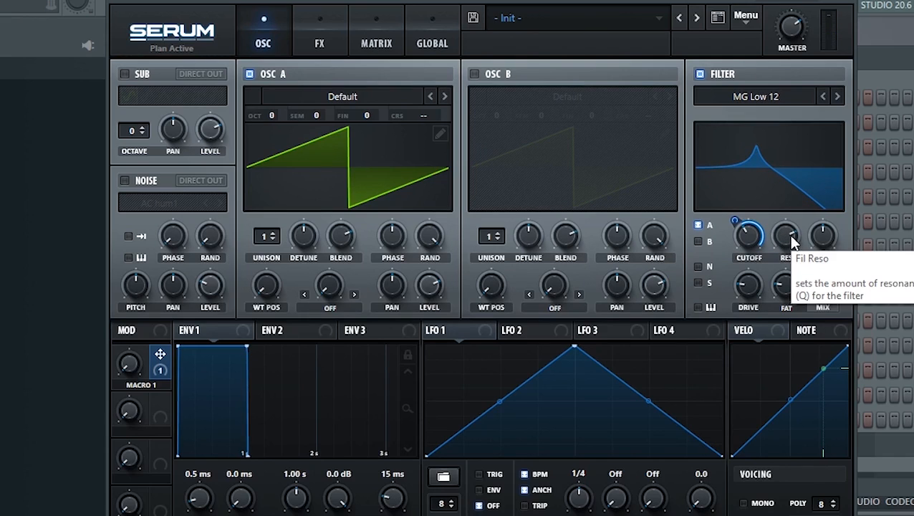
{"action": "left_click", "coordinate": [791, 242]}
{"action": "left_click_drag", "start_coordinate": [791, 226], "coordinate": [748, 238]}
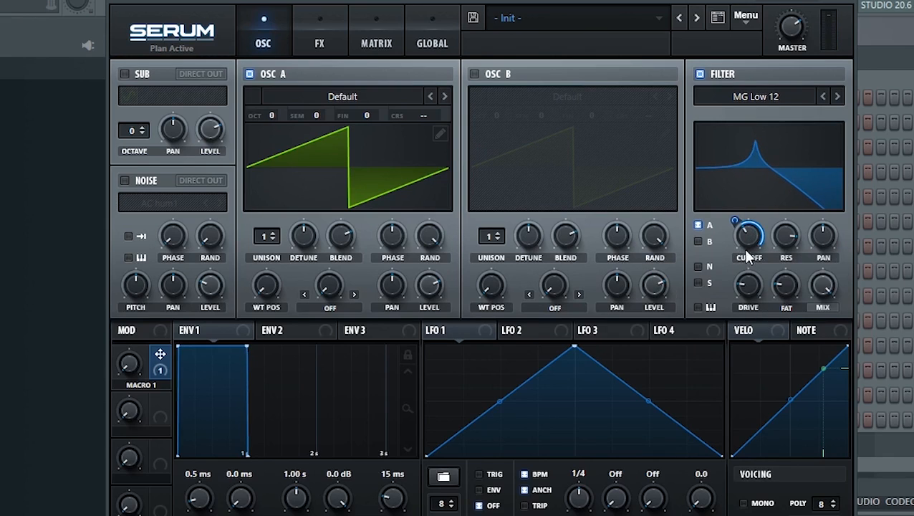
{"action": "mouse_move", "coordinate": [732, 216]}
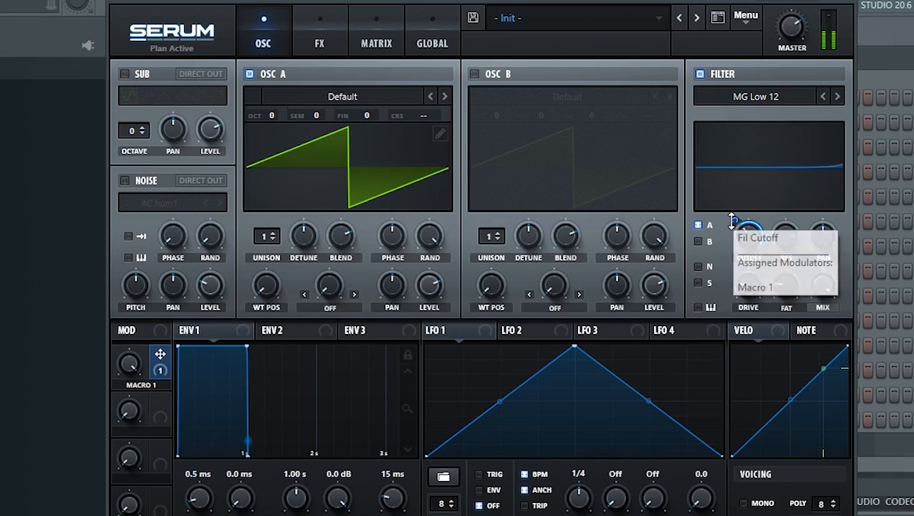
- Slightly reduce Macro 1's modulation depth on the filter cutoff and lower the macro to 0%
{"action": "mouse_move", "coordinate": [734, 221]}
{"action": "left_mouse_down"}
{"action": "mouse_move", "coordinate": [728, 256]}
{"action": "mouse_move", "coordinate": [725, 229]}
{"action": "left_mouse_up"}
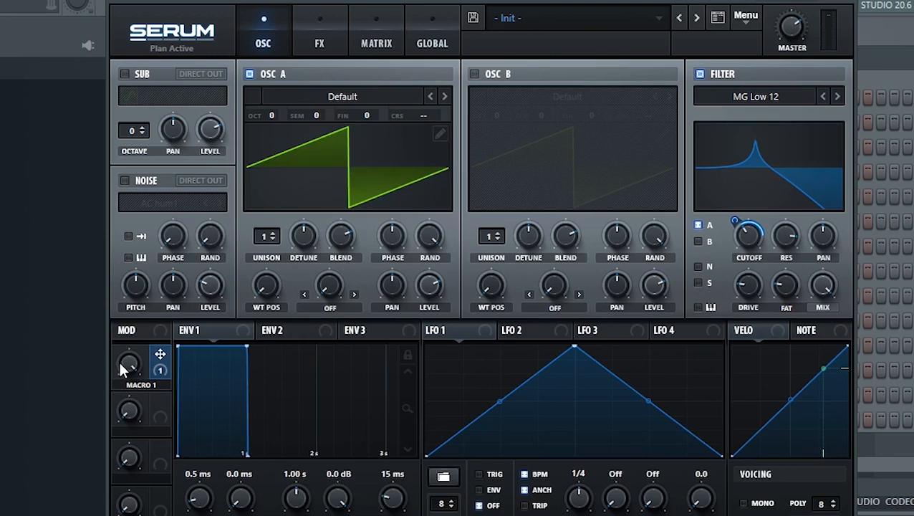
{"action": "left_click_drag", "start_coordinate": [122, 368], "coordinate": [125, 408]}
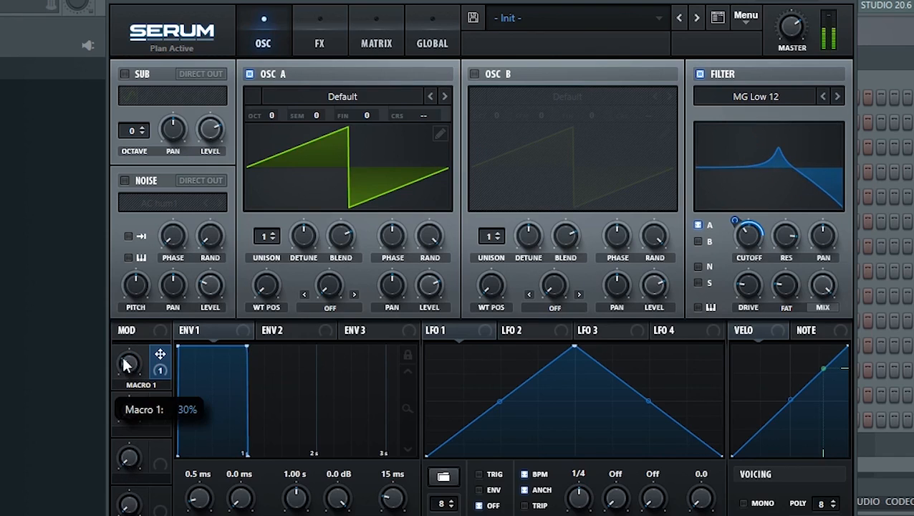
{"action": "left_click_drag", "start_coordinate": [126, 365], "coordinate": [100, 431]}
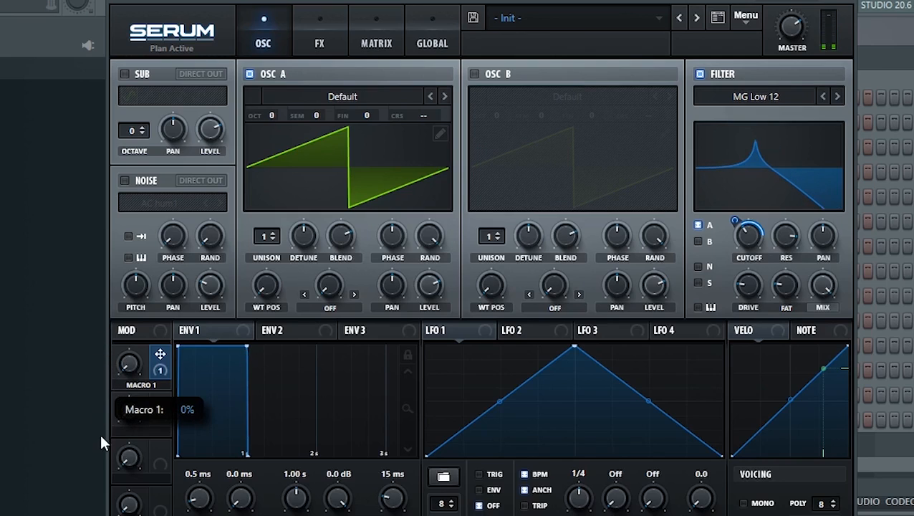
- Rename Macro 1 as CUTOFF and raise it to about the middle of its range
{"action": "double_click", "coordinate": [144, 381]}
{"action": "type", "text": "Cu"}
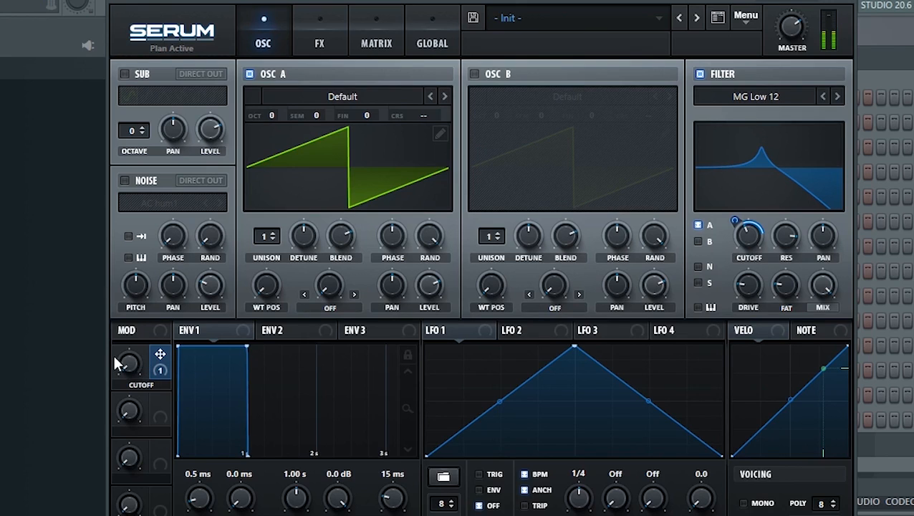
{"action": "left_click_drag", "start_coordinate": [126, 363], "coordinate": [115, 247]}
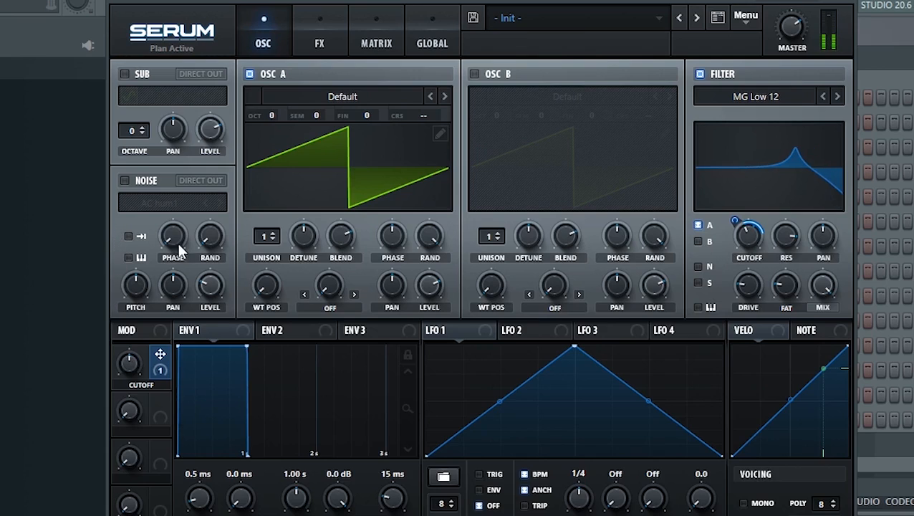
- Raise the Tube distortion's drive to maximum and return to the oscillator page to audition the CUTOFF macro
{"action": "left_click", "coordinate": [335, 33]}
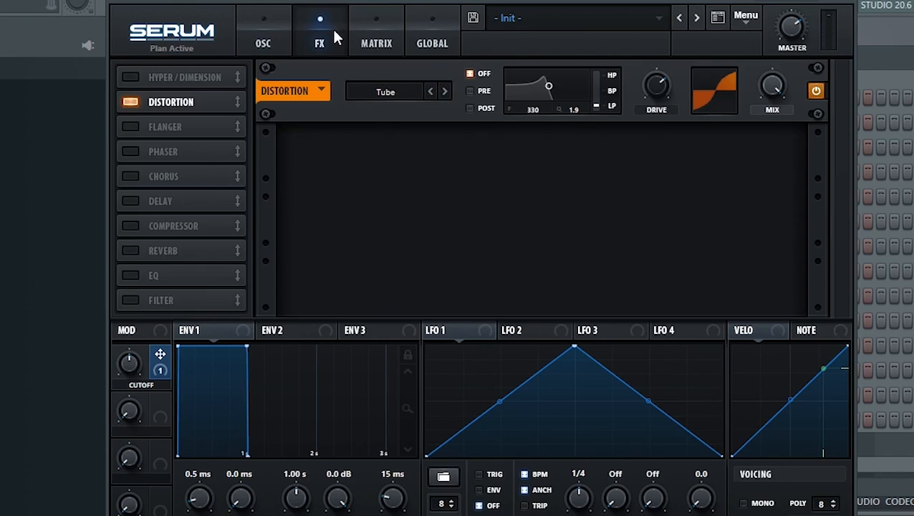
{"action": "left_click_drag", "start_coordinate": [662, 87], "coordinate": [661, 6]}
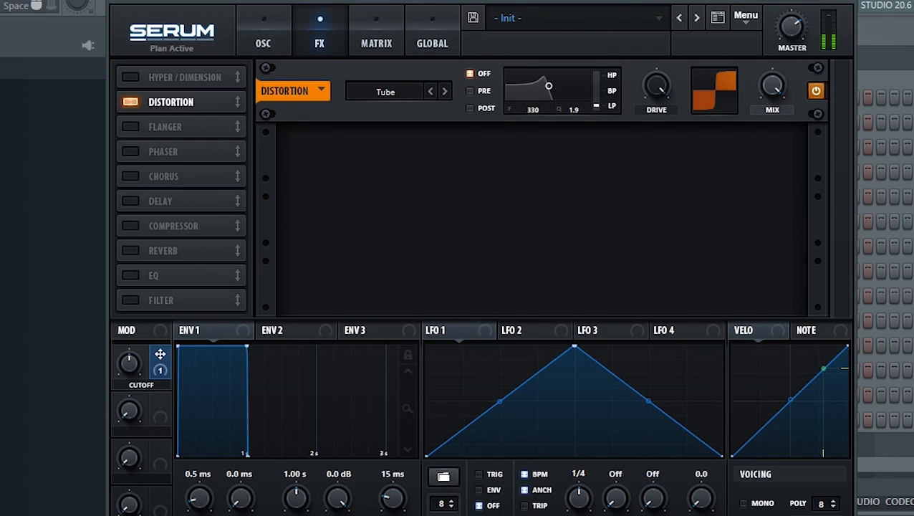
{"action": "left_click", "coordinate": [272, 18]}
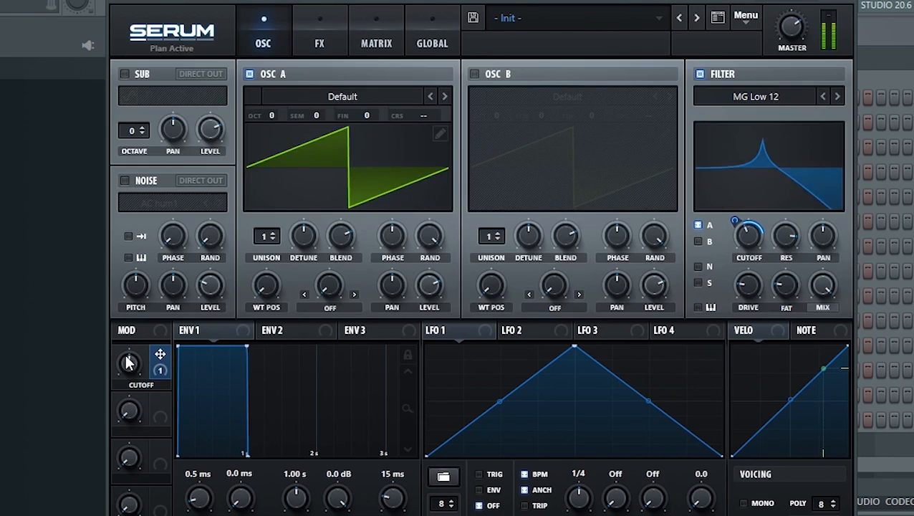
{"action": "mouse_move", "coordinate": [129, 386]}
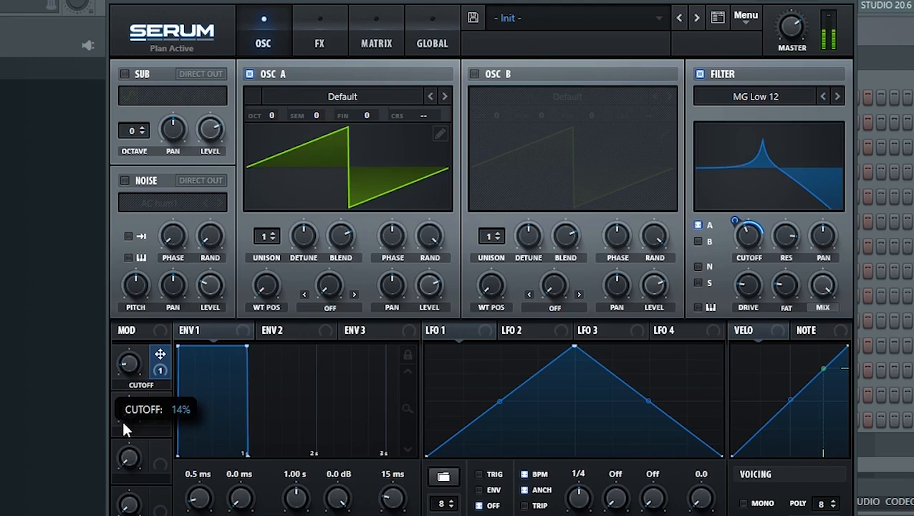
- Lower the distortion mix to zero and assign Macro 2 to it at full depth
{"action": "left_click", "coordinate": [315, 29]}
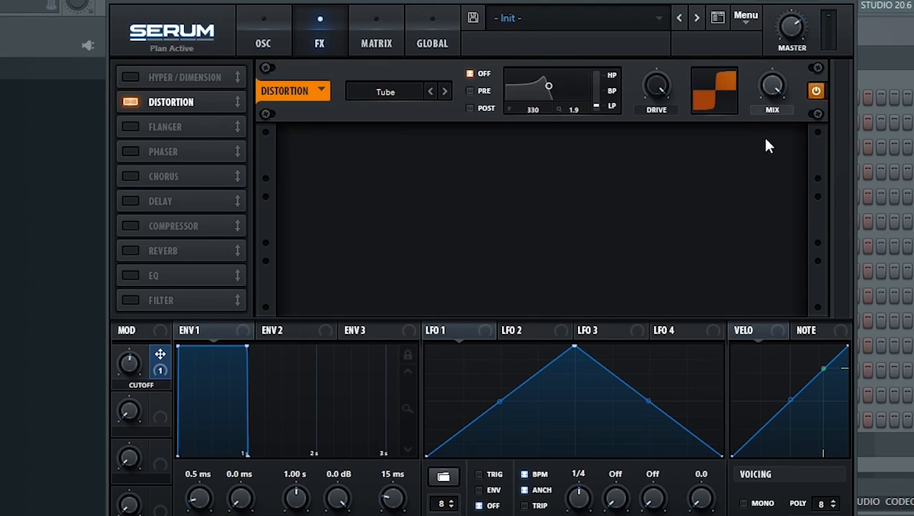
{"action": "left_click_drag", "start_coordinate": [770, 107], "coordinate": [771, 371]}
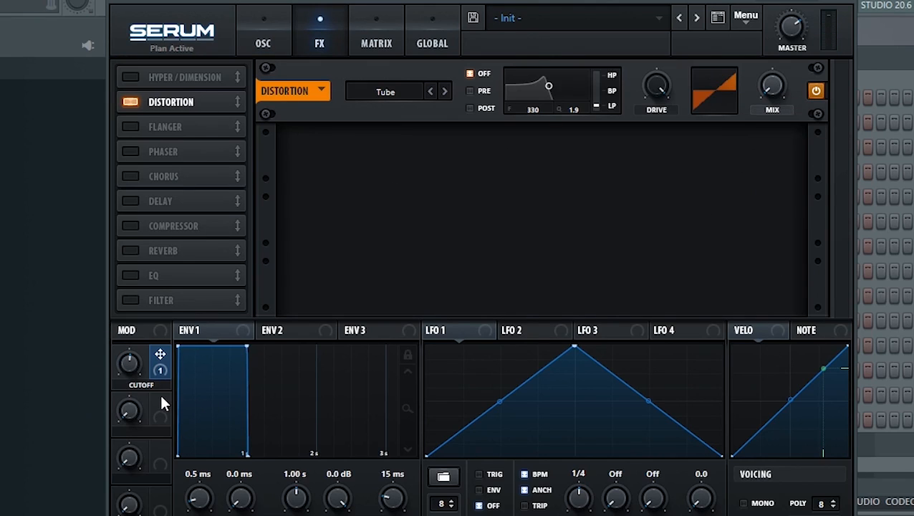
{"action": "left_click_drag", "start_coordinate": [157, 418], "coordinate": [777, 97]}
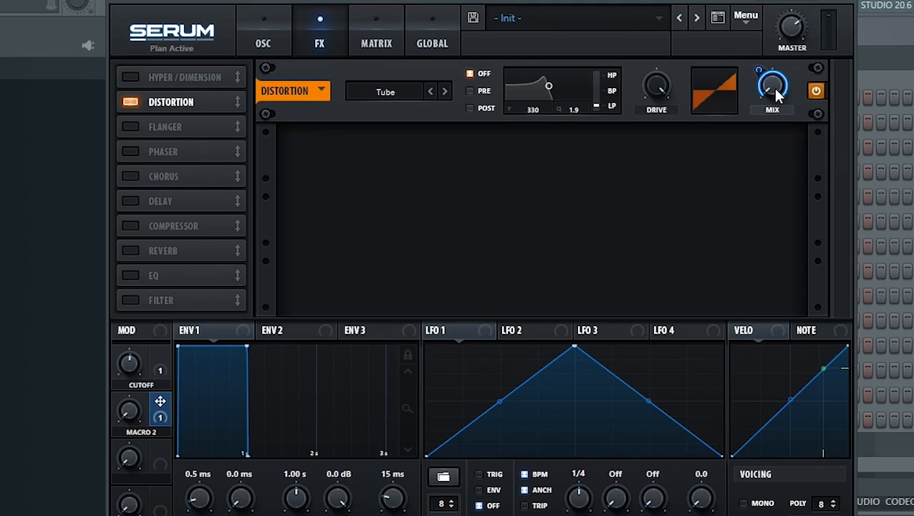
- Rename Macro 2 as DISTORTION and start playback from the oscillator page
{"action": "double_click", "coordinate": [143, 433]}
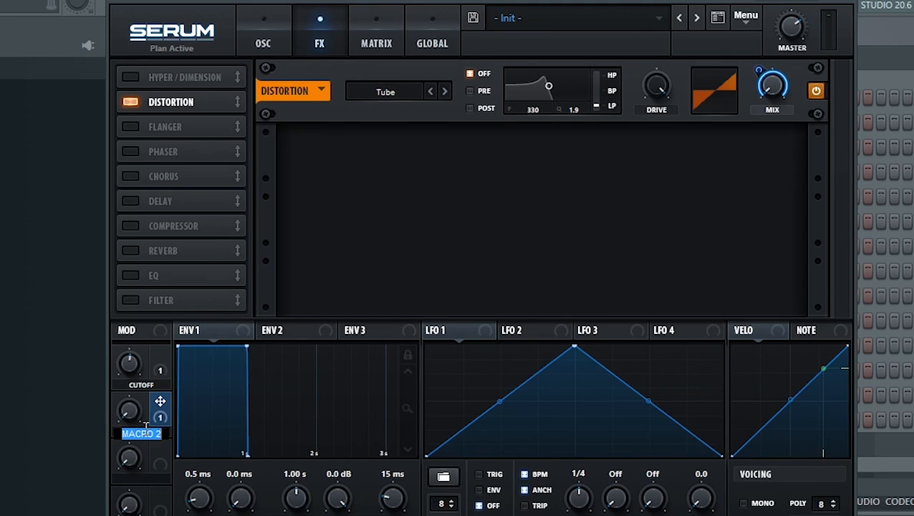
{"action": "type", "text": "DISTORTION"}
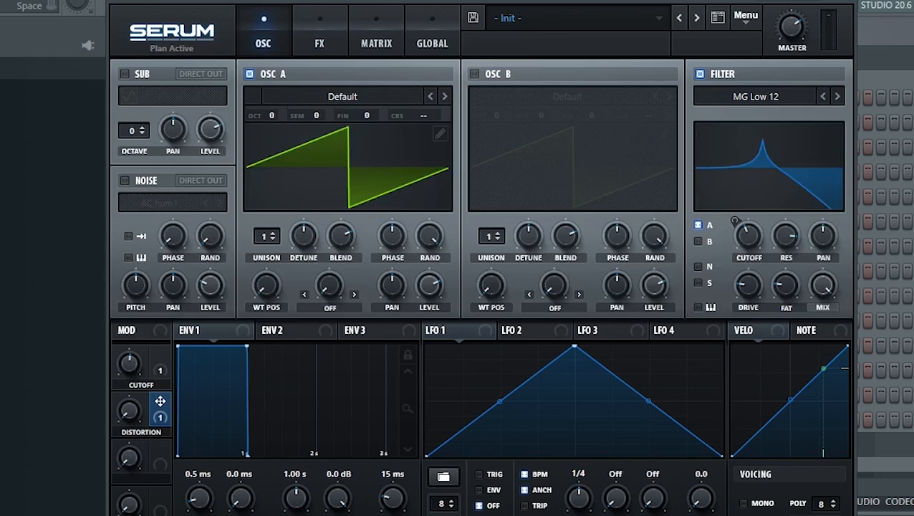
{"action": "key", "text": "space"}
- Set the DISTORTION macro below half and lower the CUTOFF macro to about a third of its range
{"action": "left_click_drag", "start_coordinate": [131, 413], "coordinate": [122, 342]}
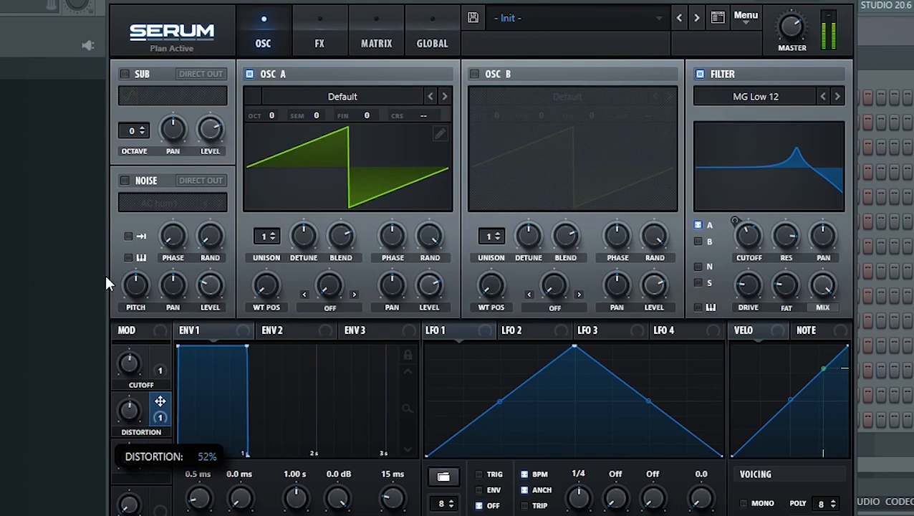
{"action": "left_click_drag", "start_coordinate": [106, 283], "coordinate": [90, 315]}
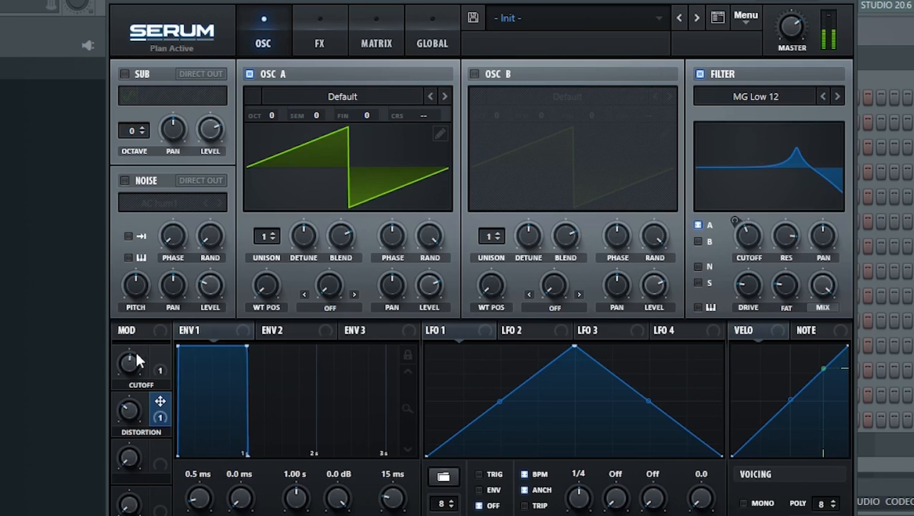
{"action": "left_click_drag", "start_coordinate": [136, 355], "coordinate": [178, 341]}
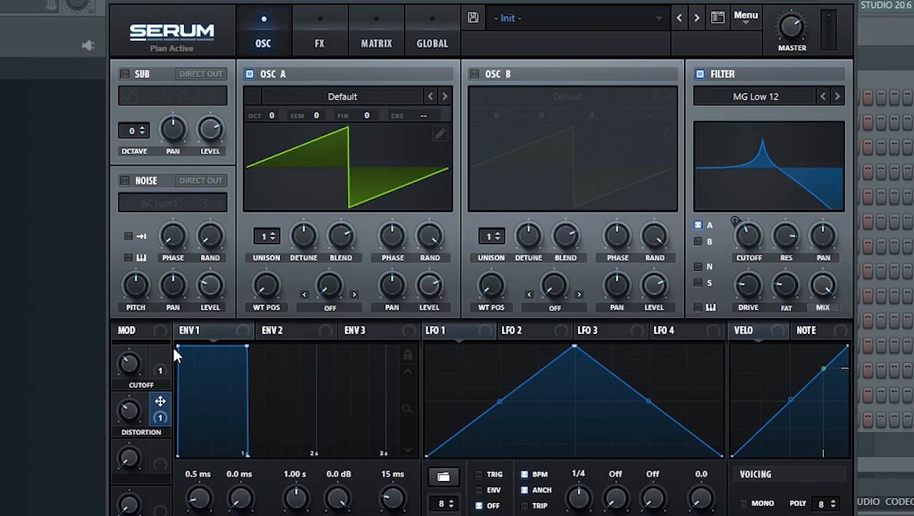
- Assign Envelope 2 to the filter cutoff and reduce its modulation depth
{"action": "left_click", "coordinate": [300, 333]}
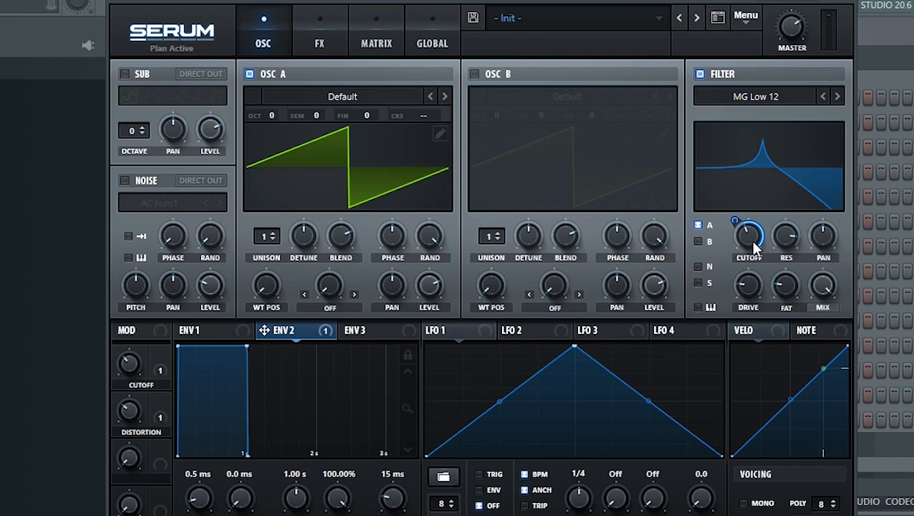
{"action": "left_click_drag", "start_coordinate": [736, 222], "coordinate": [714, 267]}
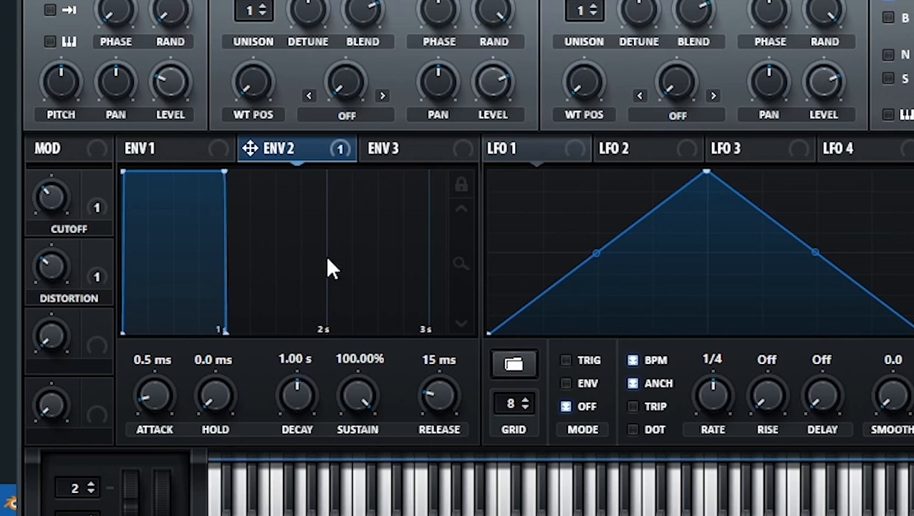
- Shape Envelope 2 with 0% sustain, a 205 ms decay and a 307 ms release
{"action": "left_click_drag", "start_coordinate": [352, 396], "coordinate": [355, 497]}
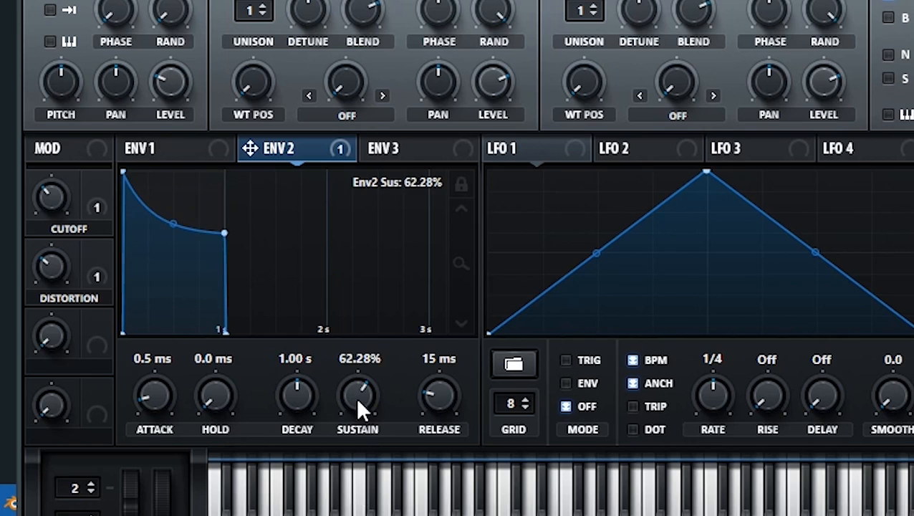
{"action": "left_click_drag", "start_coordinate": [355, 396], "coordinate": [344, 458]}
{"action": "left_click_drag", "start_coordinate": [312, 407], "coordinate": [304, 429]}
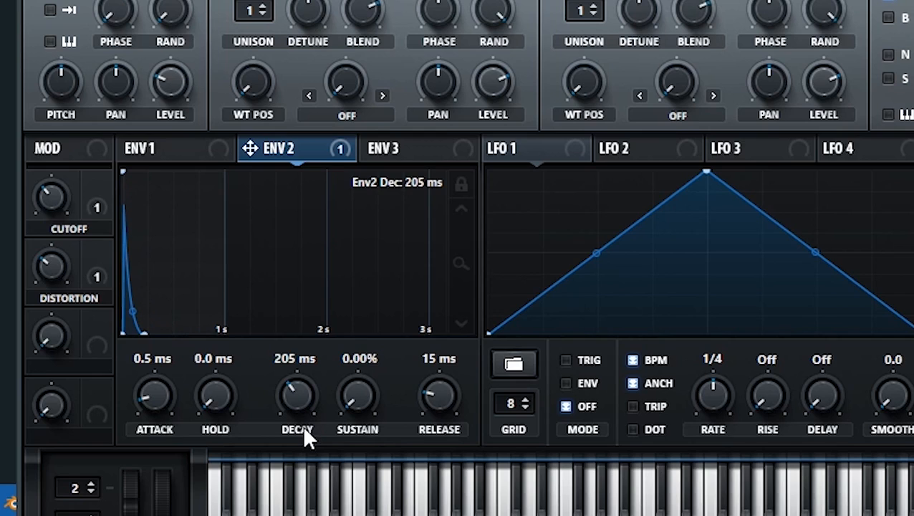
{"action": "left_click_drag", "start_coordinate": [439, 394], "coordinate": [447, 345]}
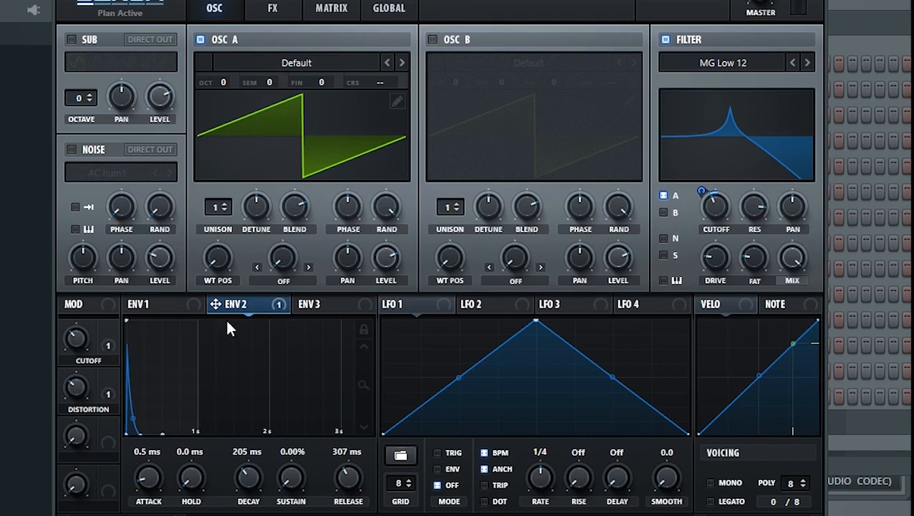
- Assign Macro 3 to Envelope 2's decay, name it DECAY, and set the macro to 0%
{"action": "left_click_drag", "start_coordinate": [103, 436], "coordinate": [104, 437]}
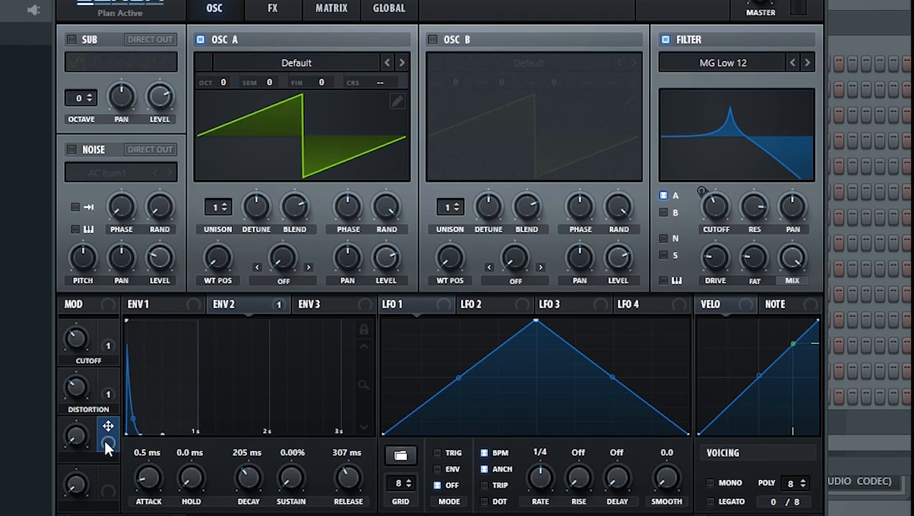
{"action": "left_click_drag", "start_coordinate": [244, 487], "coordinate": [232, 461]}
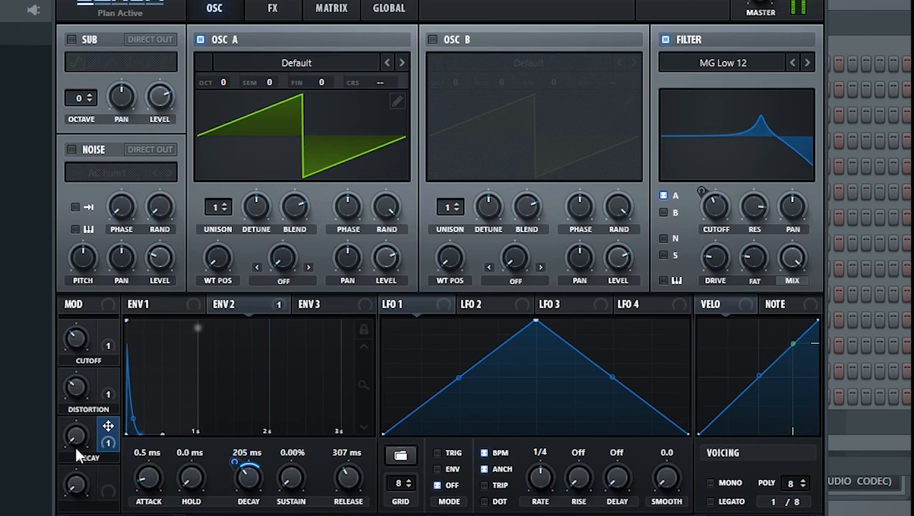
{"action": "mouse_move", "coordinate": [76, 434]}
{"action": "left_mouse_down"}
{"action": "mouse_move", "coordinate": [45, 235]}
{"action": "mouse_move", "coordinate": [70, 434]}
{"action": "left_mouse_up"}
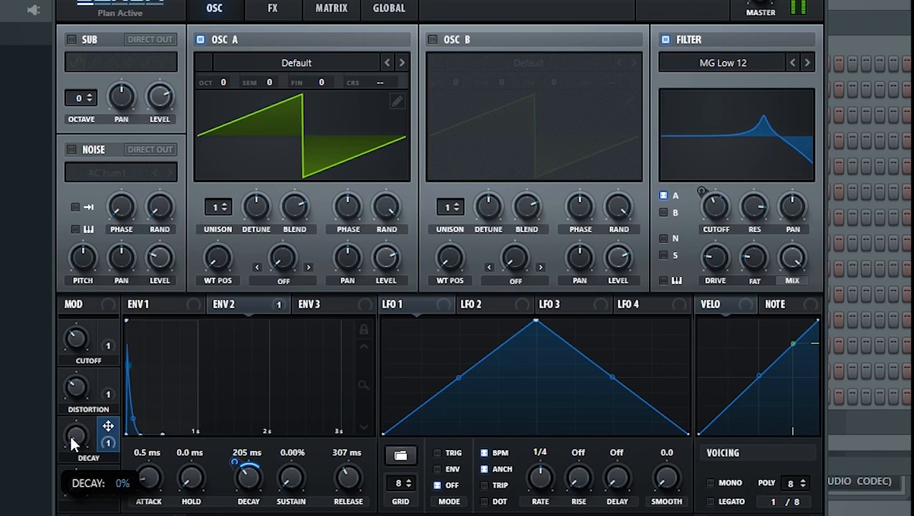
- Sweep the CUTOFF and DECAY macros during playback, leaving DECAY slightly raised and CUTOFF at its minimum
{"action": "left_click_drag", "start_coordinate": [75, 338], "coordinate": [79, 383]}
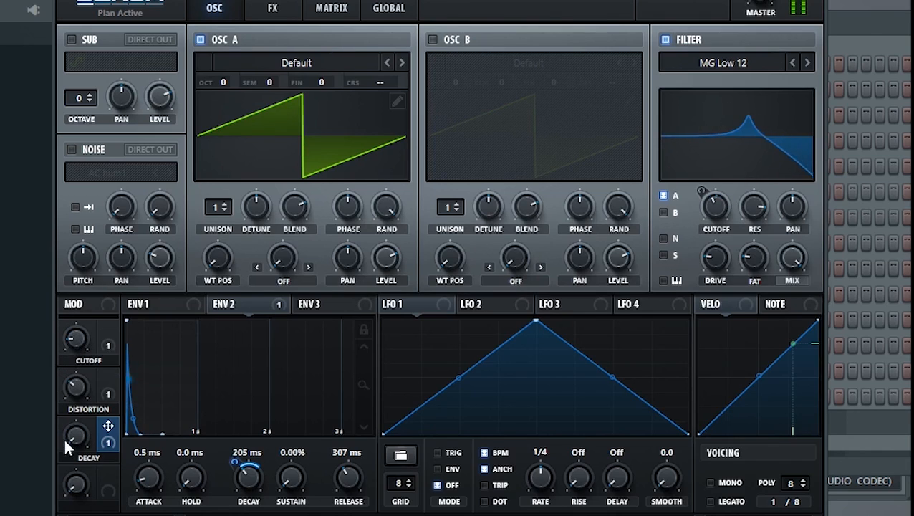
{"action": "left_click_drag", "start_coordinate": [73, 435], "coordinate": [67, 483]}
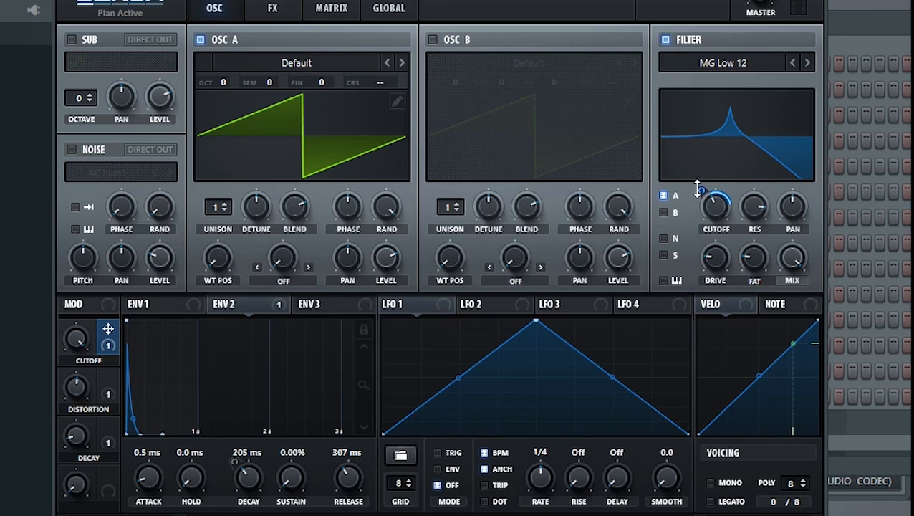
{"action": "mouse_move", "coordinate": [699, 189]}
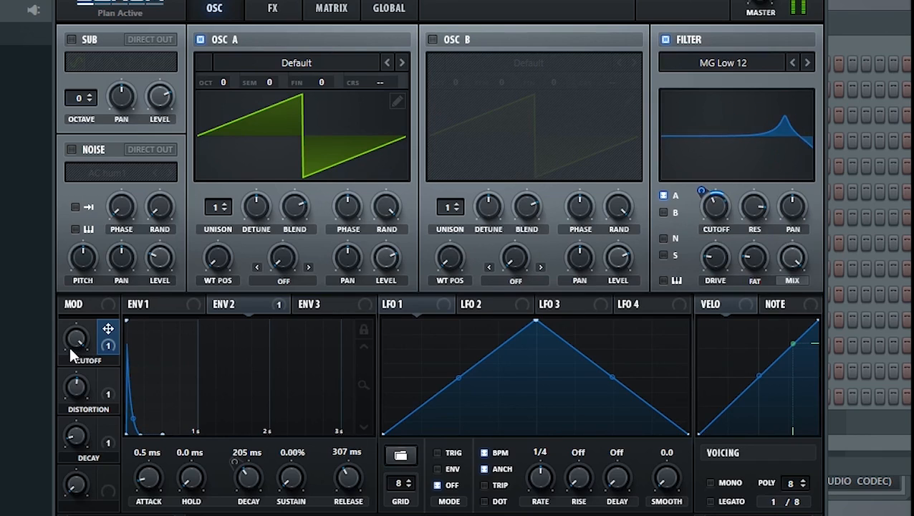
{"action": "left_click_drag", "start_coordinate": [69, 345], "coordinate": [64, 507]}
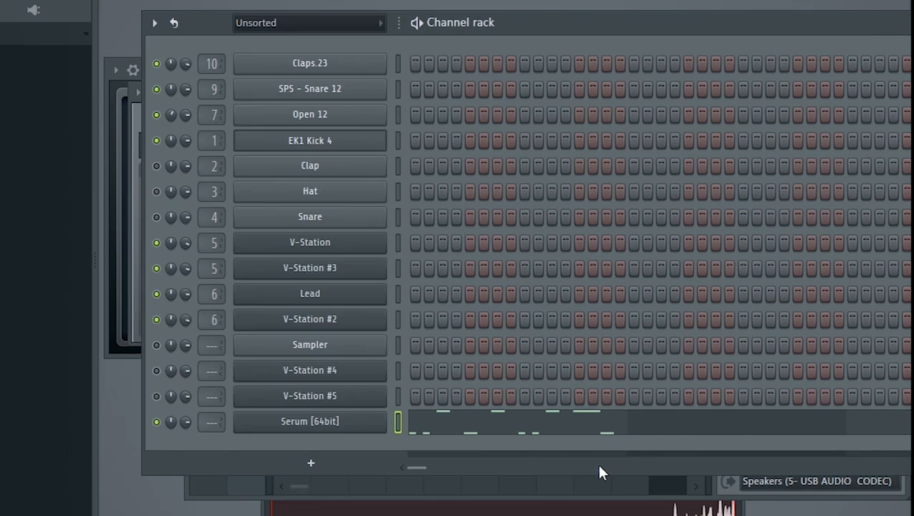
- Transpose the Serum pattern's notes up one octave and sweep the CUTOFF macro up and back down during playback
{"action": "left_click", "coordinate": [572, 424]}
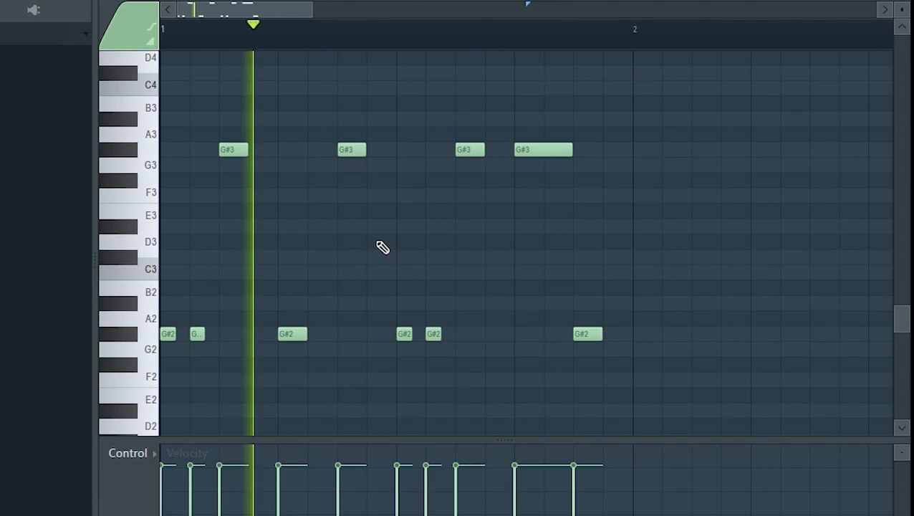
{"action": "key", "text": "ctrl+Up"}
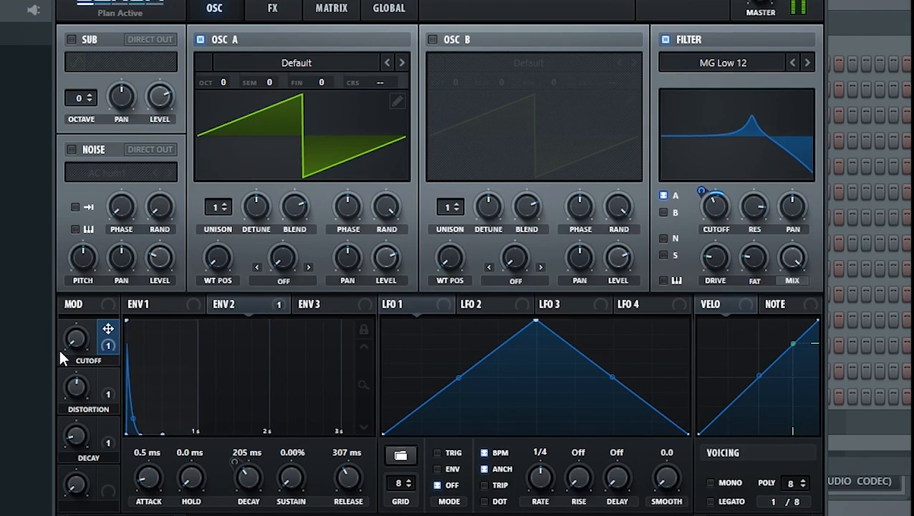
{"action": "mouse_move", "coordinate": [76, 341]}
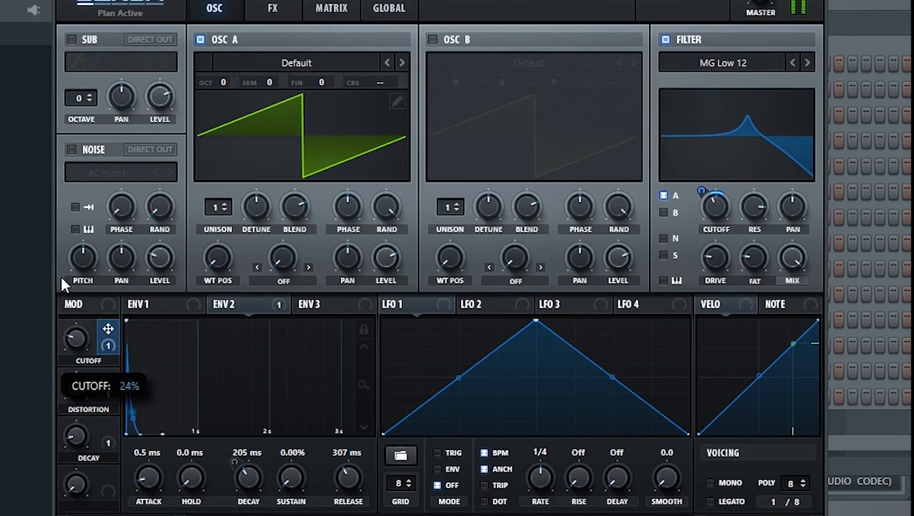
{"action": "left_click_drag", "start_coordinate": [61, 278], "coordinate": [68, 314]}
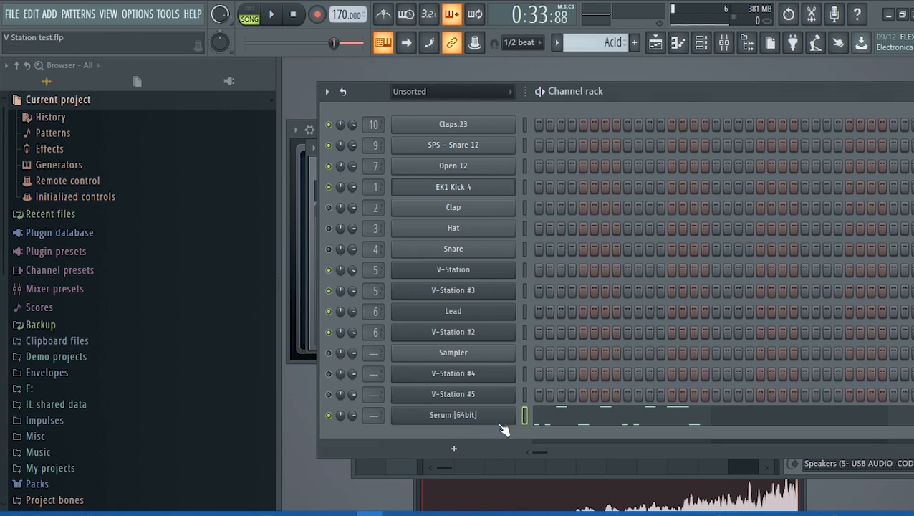
- Tweak Serum's CUTOFF macro and create an automation clip for it in the playlist under the Acid patterns
{"action": "left_click", "coordinate": [476, 422]}
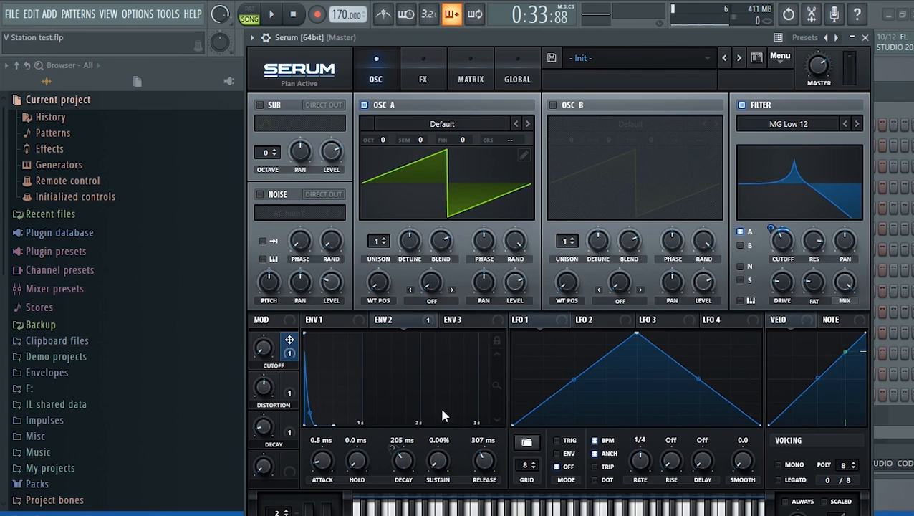
{"action": "left_click_drag", "start_coordinate": [265, 353], "coordinate": [252, 334]}
{"action": "left_click", "coordinate": [165, 15]}
{"action": "mouse_move", "coordinate": [262, 181]}
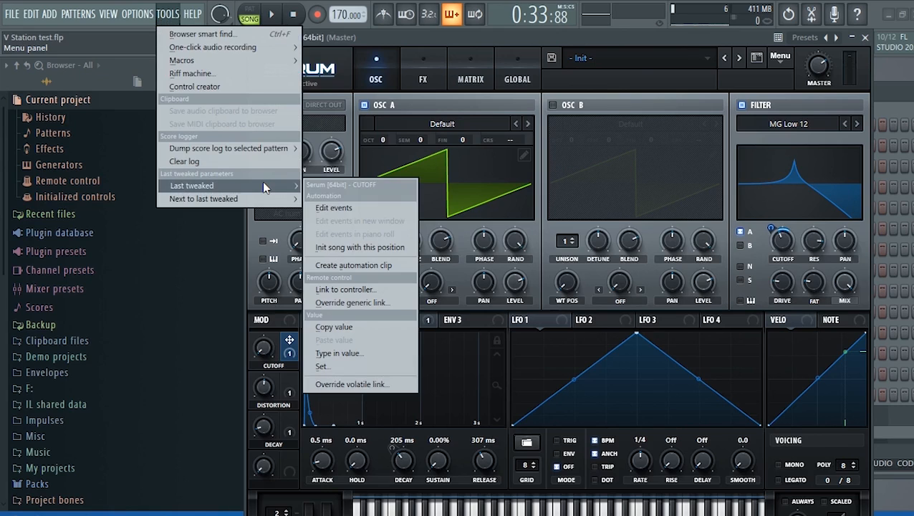
{"action": "left_click", "coordinate": [367, 265]}
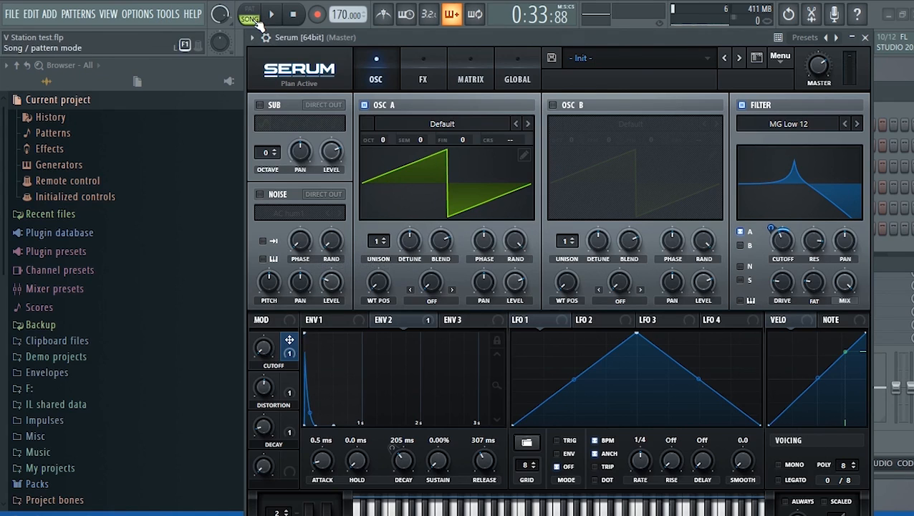
{"action": "left_click", "coordinate": [865, 37]}
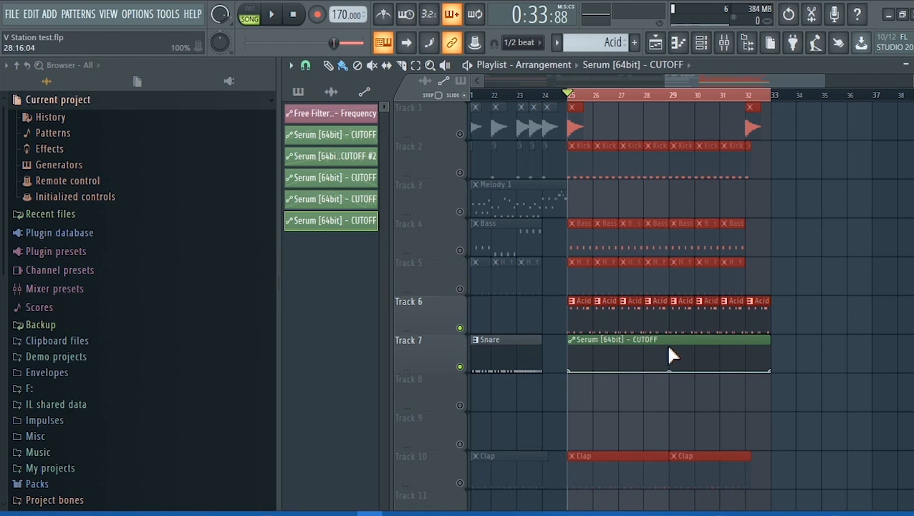
- Raise the CUTOFF automation clip's middle point at bar 29 to full height and play the section
{"action": "left_click_drag", "start_coordinate": [671, 347], "coordinate": [671, 351]}
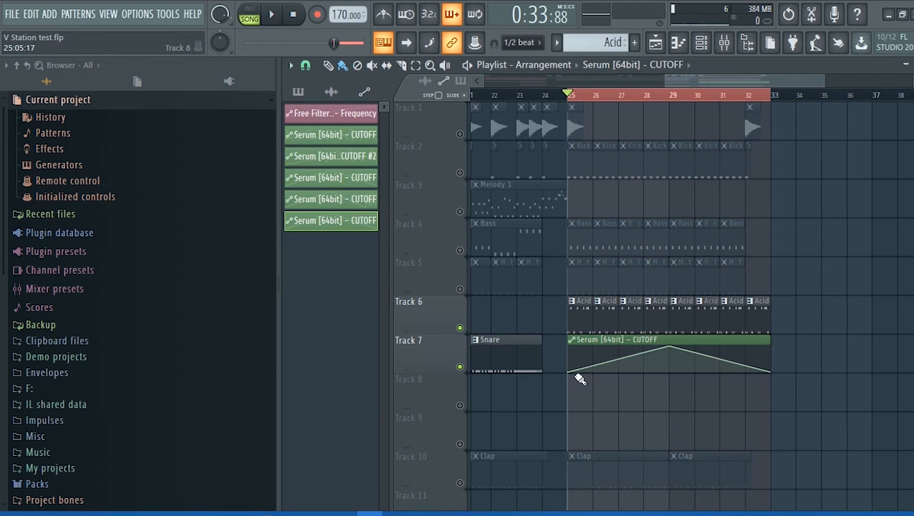
{"action": "key", "text": "space"}
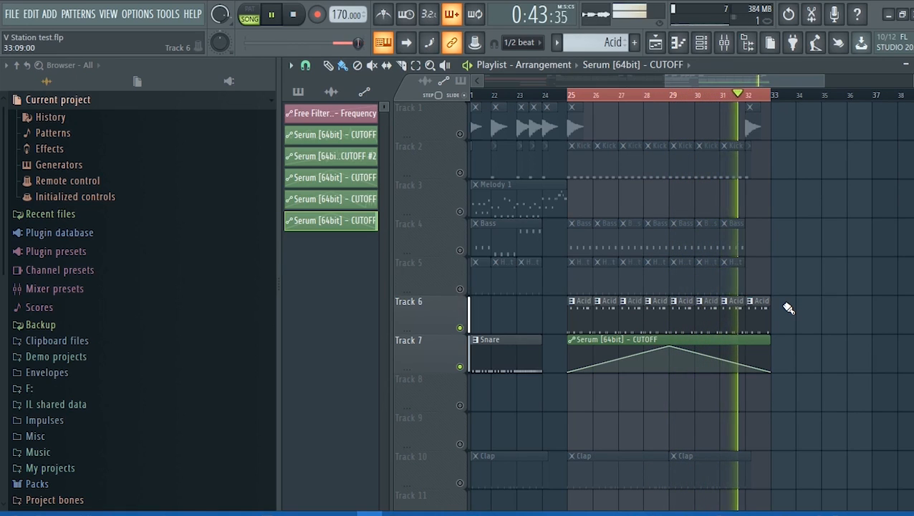
{"action": "key", "text": "space"}
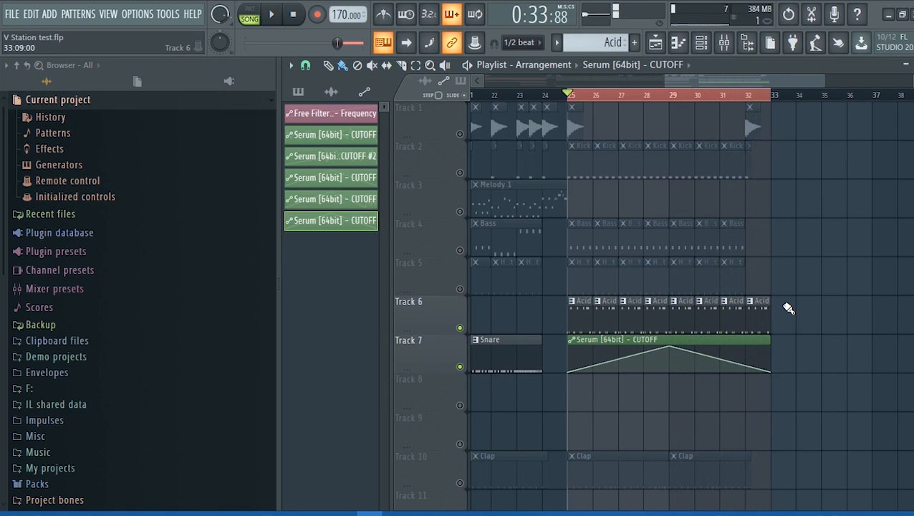
- Add alternating high and low points along the CUTOFF automation clip from bar 25, forming an irregular zigzag with some sudden jumps
{"action": "scroll", "coordinate": [779, 310], "scroll_direction": "up", "scroll_amount": 5}
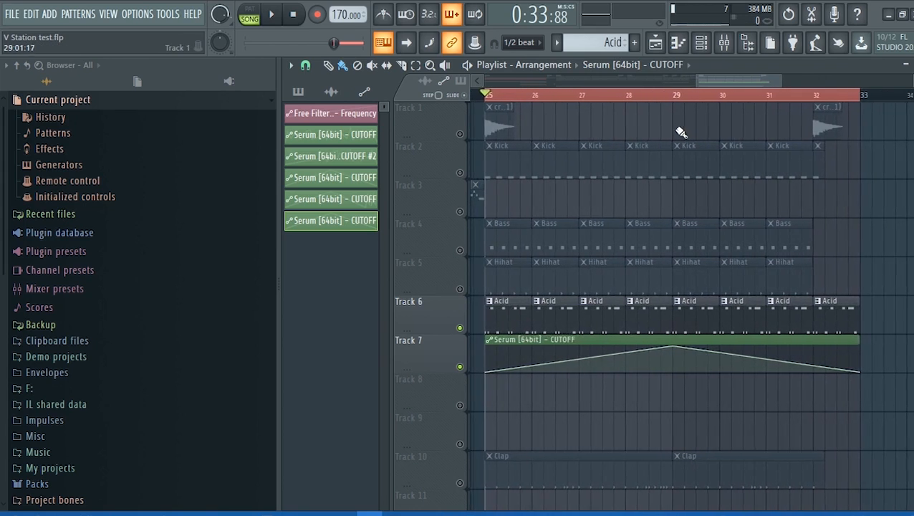
{"action": "left_click_drag", "start_coordinate": [728, 79], "coordinate": [722, 78]}
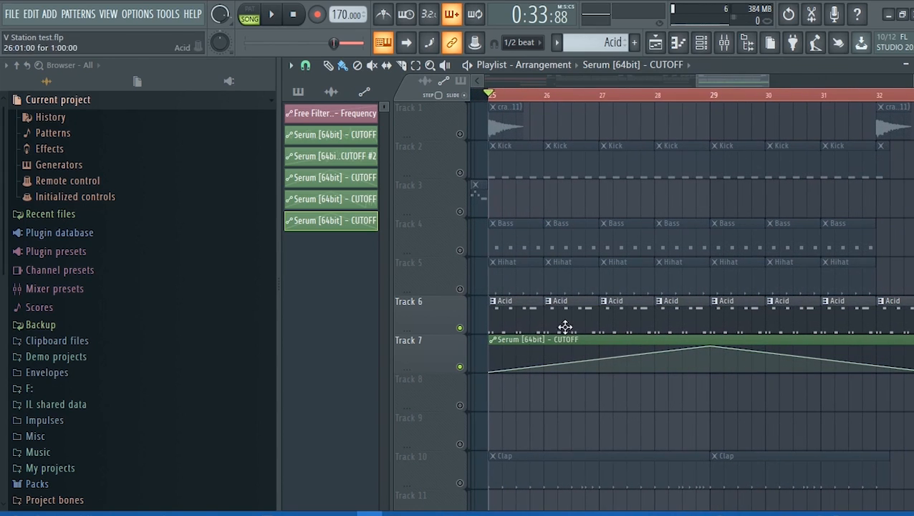
{"action": "right_click", "coordinate": [508, 357]}
{"action": "right_click", "coordinate": [518, 364]}
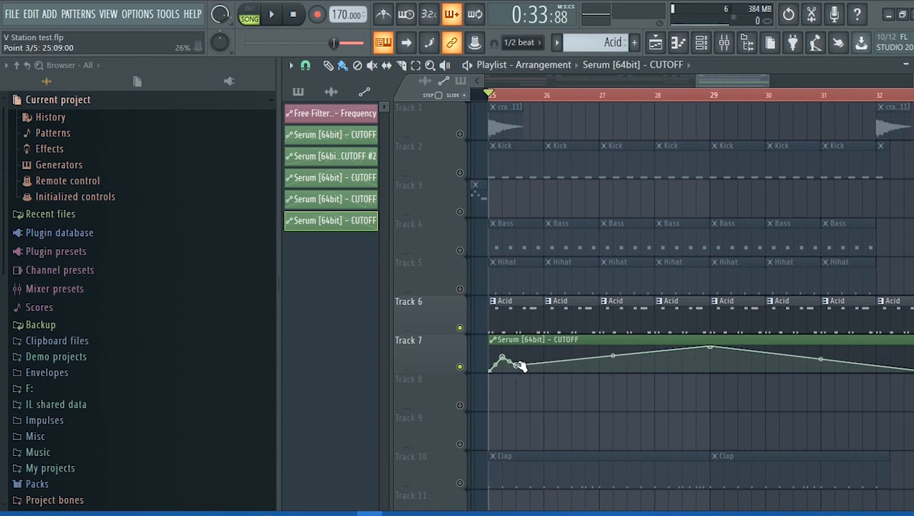
{"action": "right_click", "coordinate": [520, 358]}
{"action": "right_click", "coordinate": [532, 368]}
{"action": "right_click", "coordinate": [559, 353]}
{"action": "right_click", "coordinate": [562, 368]}
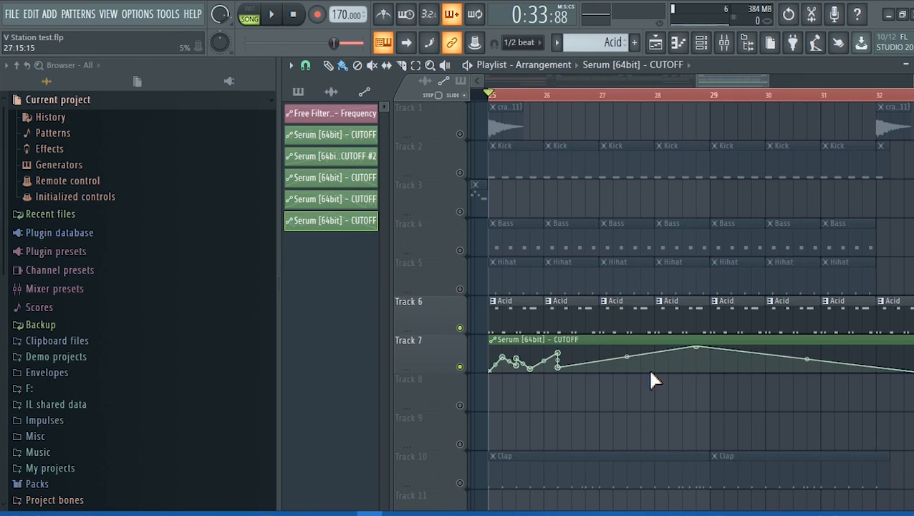
{"action": "right_click", "coordinate": [643, 368]}
{"action": "right_click", "coordinate": [611, 363]}
{"action": "right_click", "coordinate": [612, 352]}
{"action": "right_click", "coordinate": [587, 356]}
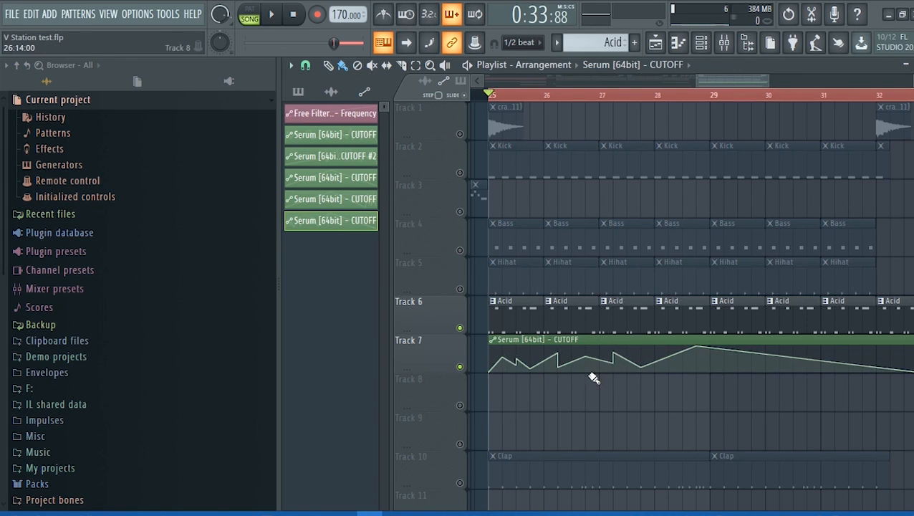
{"action": "right_click", "coordinate": [588, 366]}
{"action": "right_click", "coordinate": [658, 360]}
{"action": "right_click", "coordinate": [657, 350]}
{"action": "right_click", "coordinate": [685, 358]}
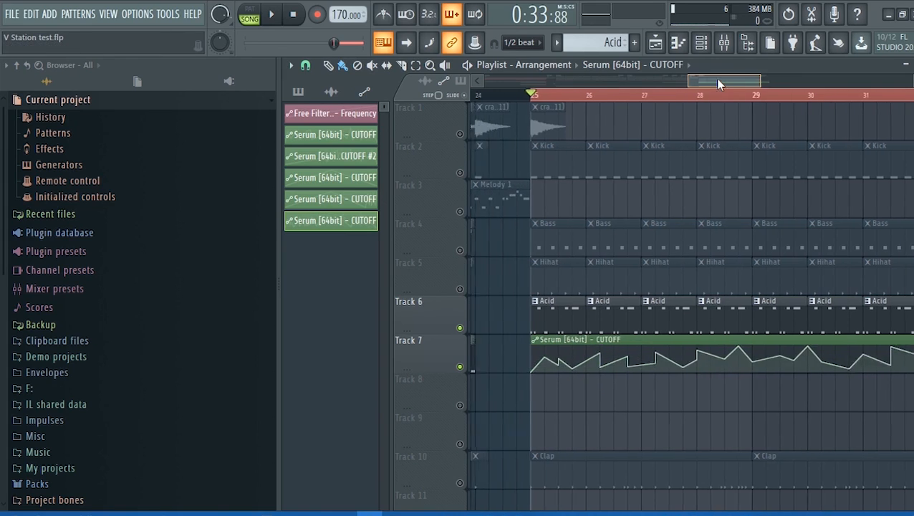
- Play the zigzag automation, show all channels in the channel rack and open the Serum channel
{"action": "left_click_drag", "start_coordinate": [717, 83], "coordinate": [723, 87]}
{"action": "key", "text": "space"}
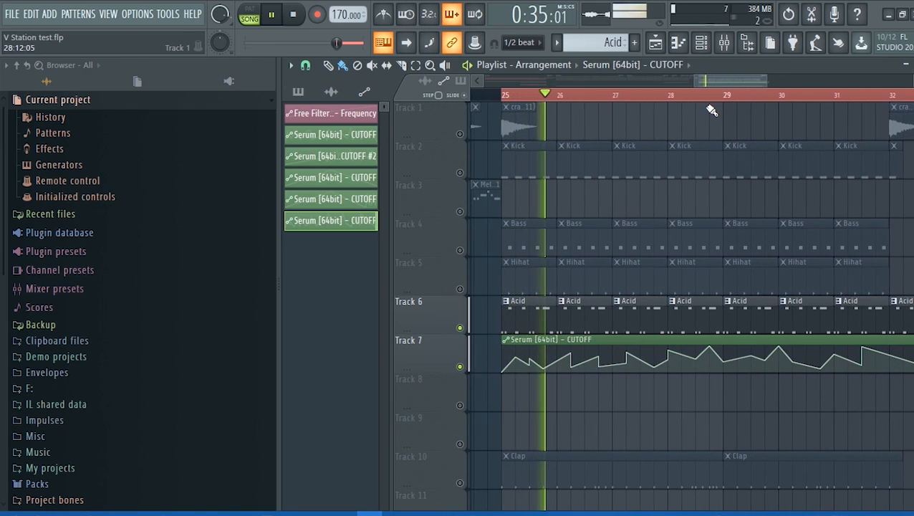
{"action": "left_click", "coordinate": [913, 65]}
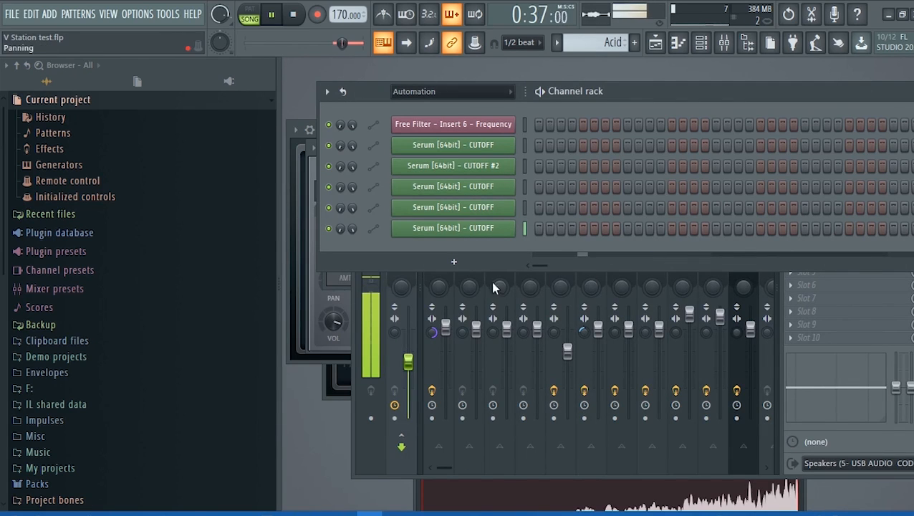
{"action": "left_click", "coordinate": [451, 91]}
{"action": "left_click", "coordinate": [426, 110]}
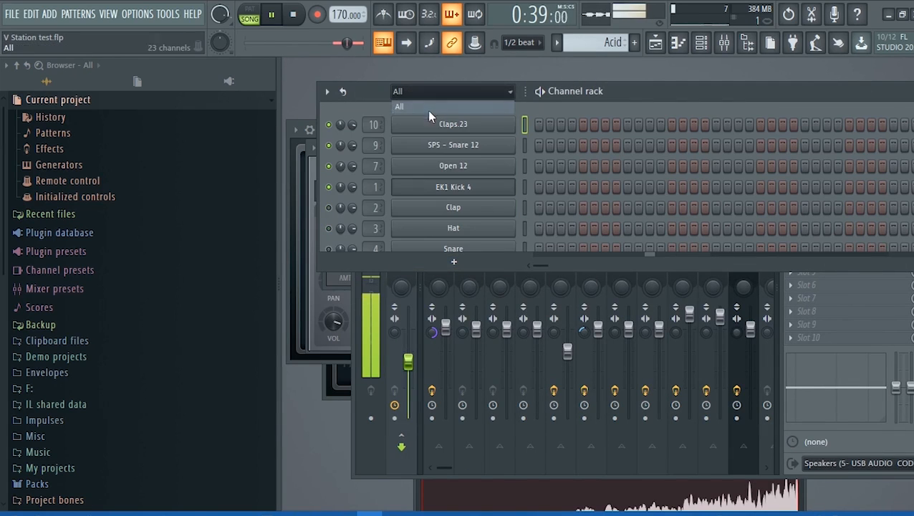
{"action": "scroll", "coordinate": [611, 195], "scroll_direction": "down", "scroll_amount": 3}
{"action": "scroll", "coordinate": [614, 202], "scroll_direction": "down", "scroll_amount": 4}
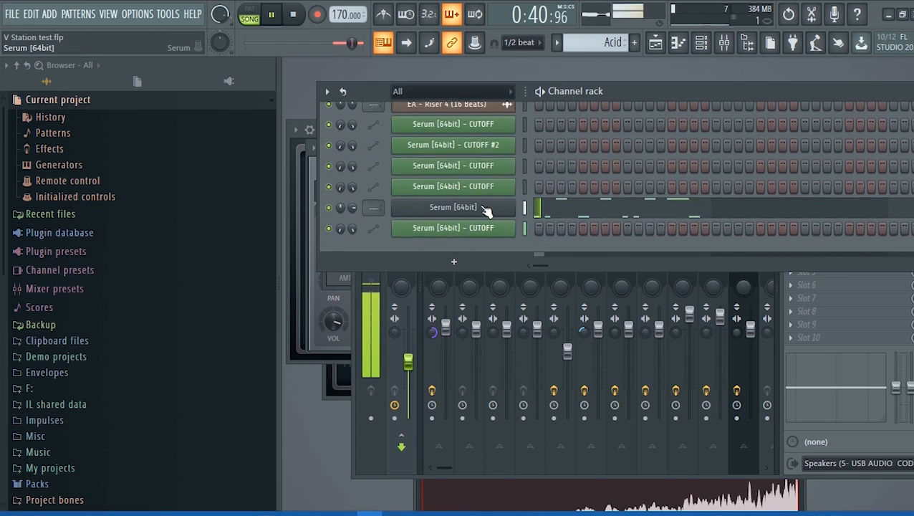
{"action": "left_click", "coordinate": [439, 206]}
- Set the DISTORTION macro to 71% and sweep DECAY during playback, leaving it at 25%
{"action": "left_click_drag", "start_coordinate": [265, 389], "coordinate": [265, 360]}
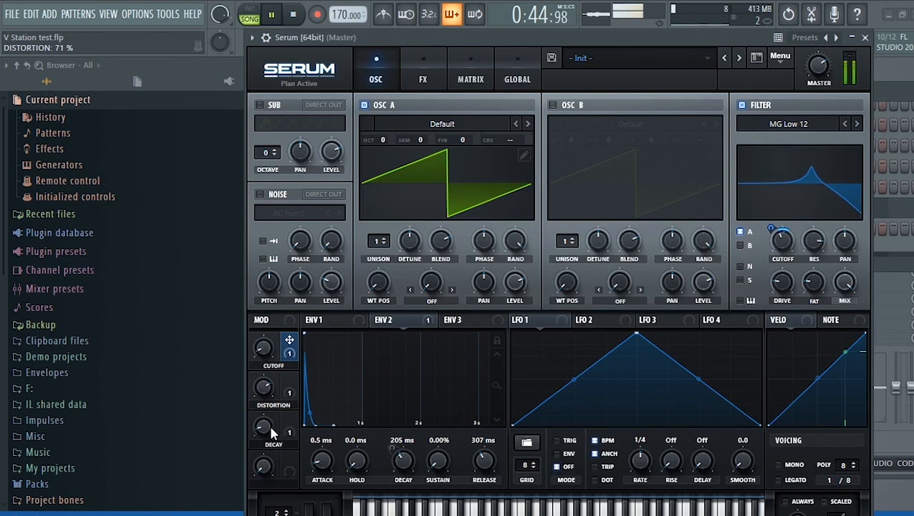
{"action": "left_click_drag", "start_coordinate": [268, 432], "coordinate": [264, 415]}
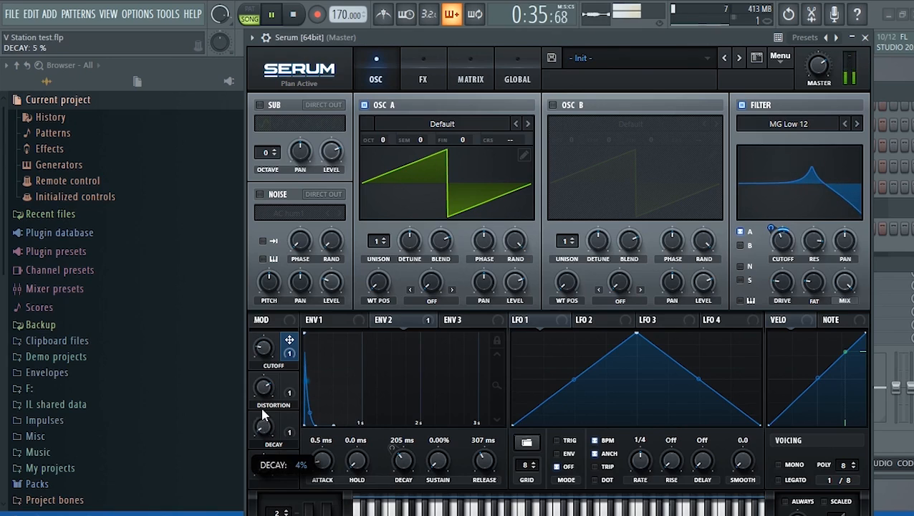
{"action": "left_click_drag", "start_coordinate": [256, 343], "coordinate": [265, 431]}
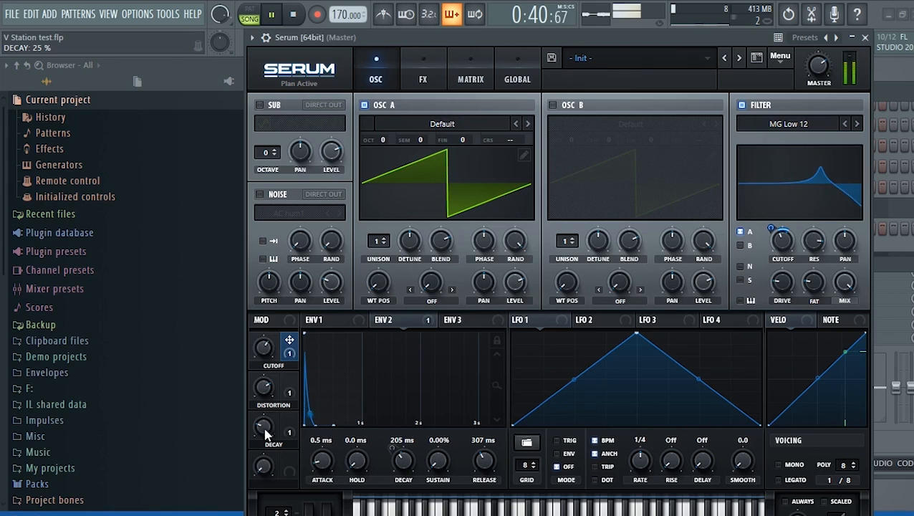
{"action": "right_click", "coordinate": [785, 247]}
{"action": "left_click", "coordinate": [322, 340]}
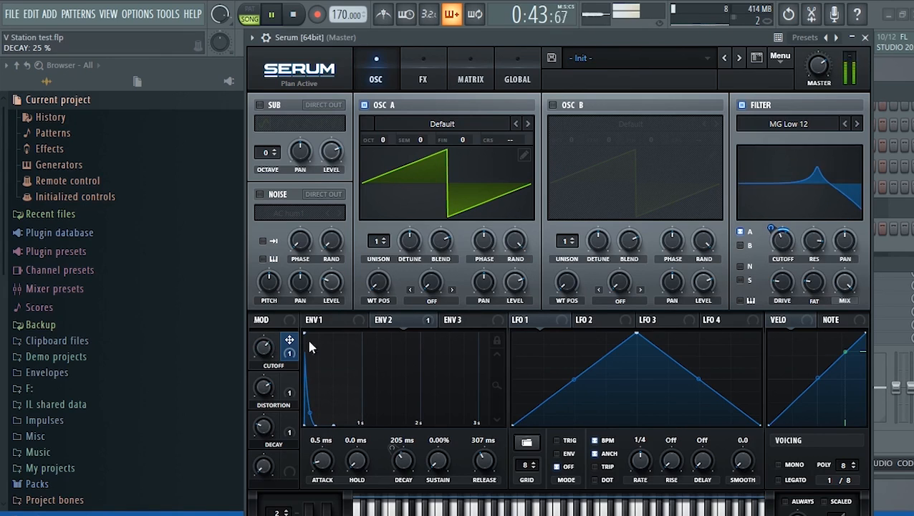
{"action": "left_click_drag", "start_coordinate": [785, 244], "coordinate": [783, 249]}
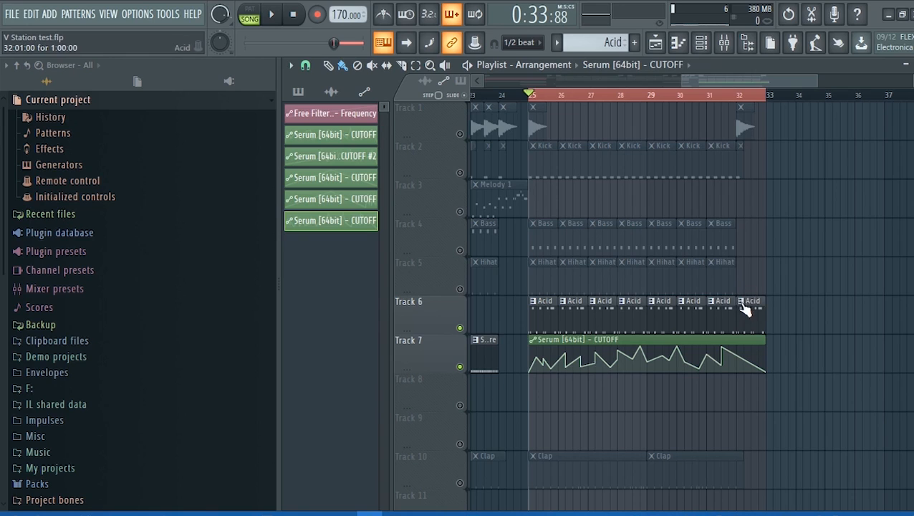
- Make the last Acid clip at bar 32 unique and open its Serum notes in the piano roll
{"action": "left_click", "coordinate": [742, 301]}
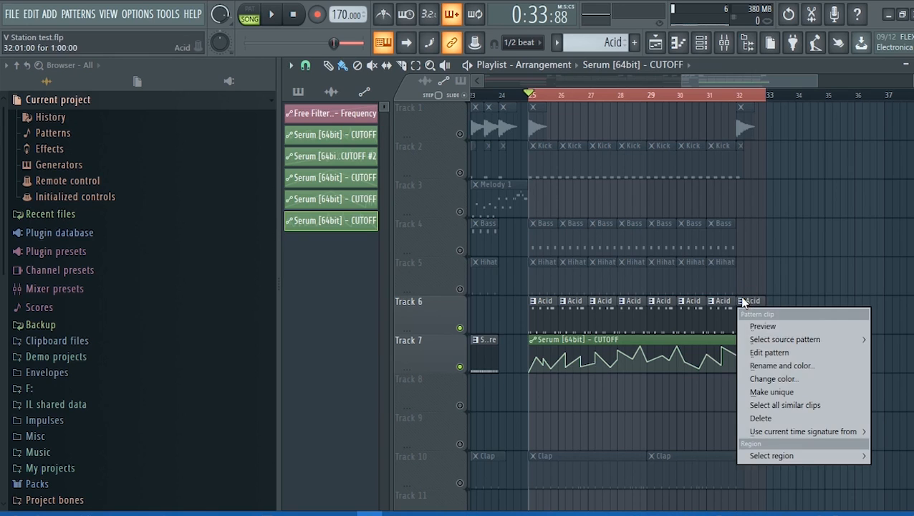
{"action": "left_click", "coordinate": [779, 392]}
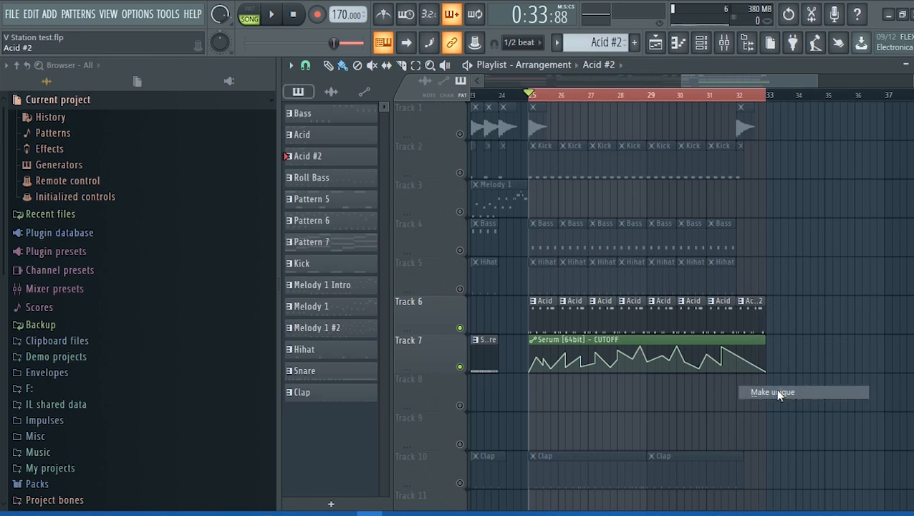
{"action": "double_click", "coordinate": [747, 304]}
{"action": "key", "text": "Escape"}
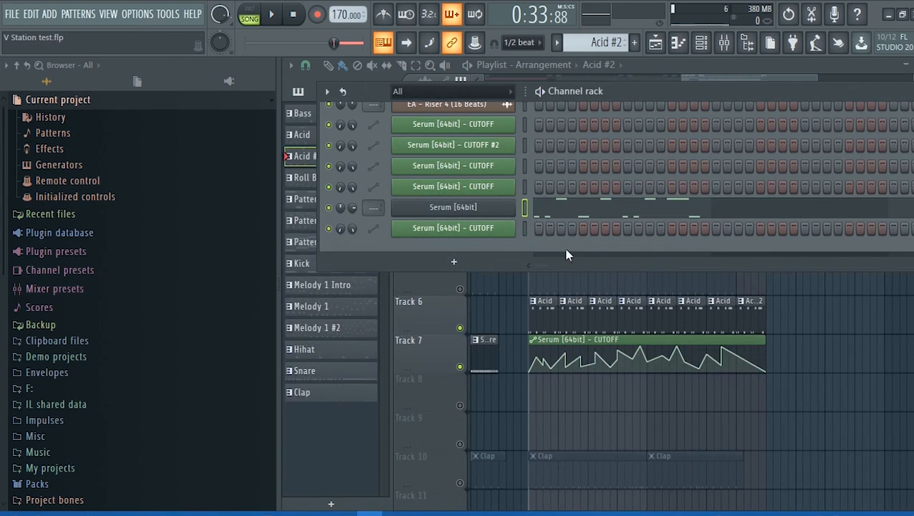
{"action": "left_click", "coordinate": [606, 217]}
{"action": "scroll", "coordinate": [560, 298], "scroll_direction": "up", "scroll_amount": 6}
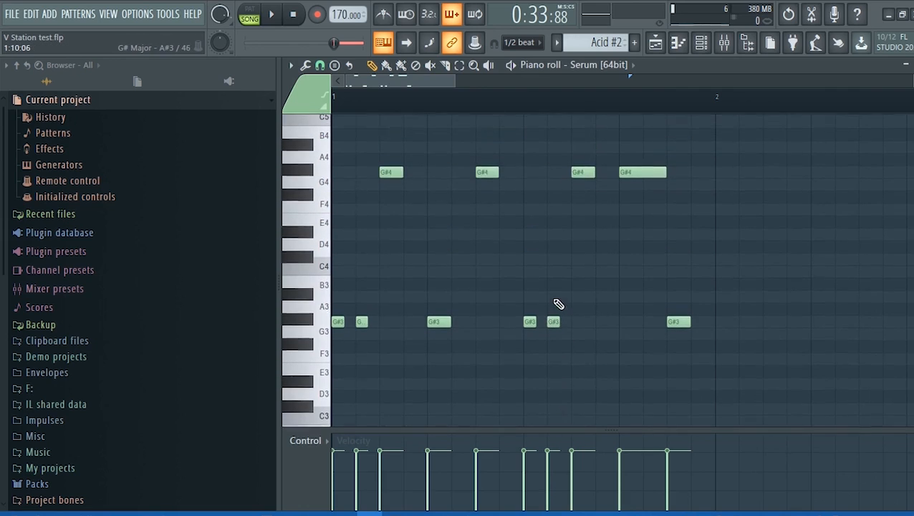
- Replace the notes in the first half of Acid #2 with a four-step G#3 followed by a four-step G#4
{"action": "scroll", "coordinate": [530, 290], "scroll_direction": "up", "scroll_amount": 2}
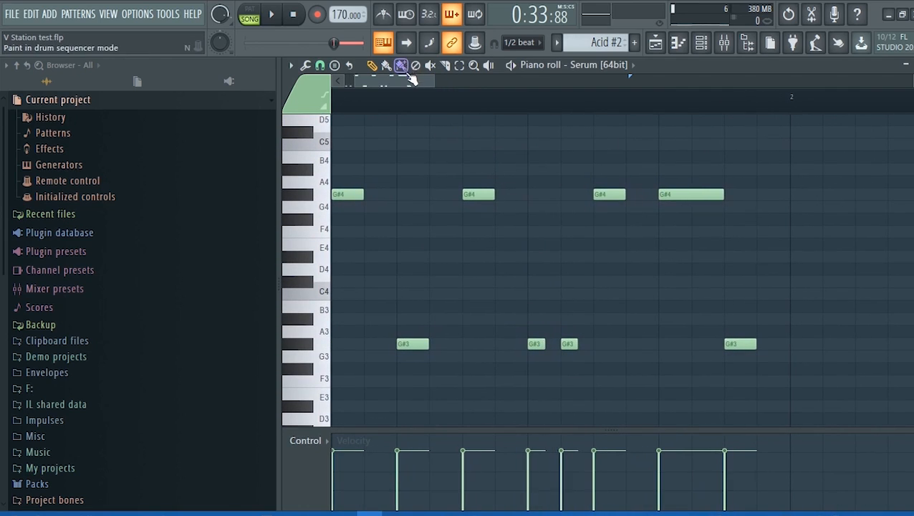
{"action": "left_click_drag", "start_coordinate": [408, 78], "coordinate": [266, 93]}
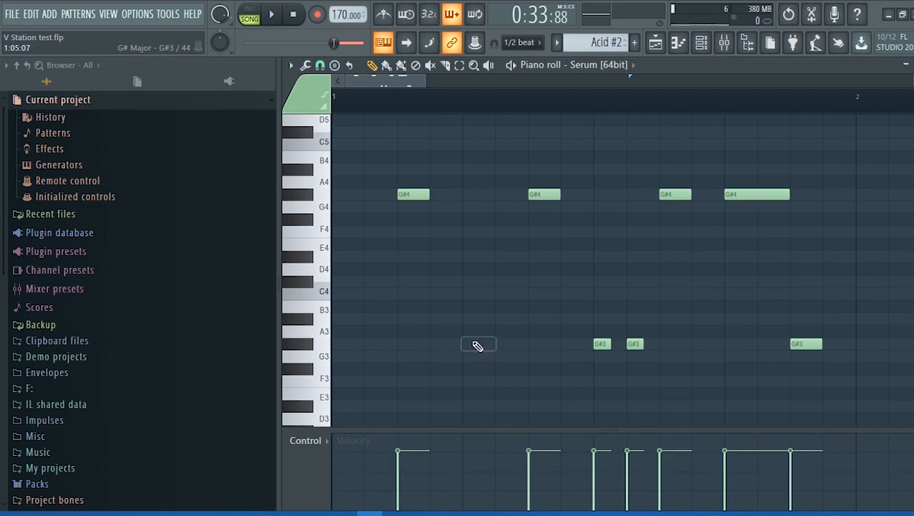
{"action": "left_click", "coordinate": [353, 345]}
{"action": "left_click_drag", "start_coordinate": [363, 341], "coordinate": [455, 333]}
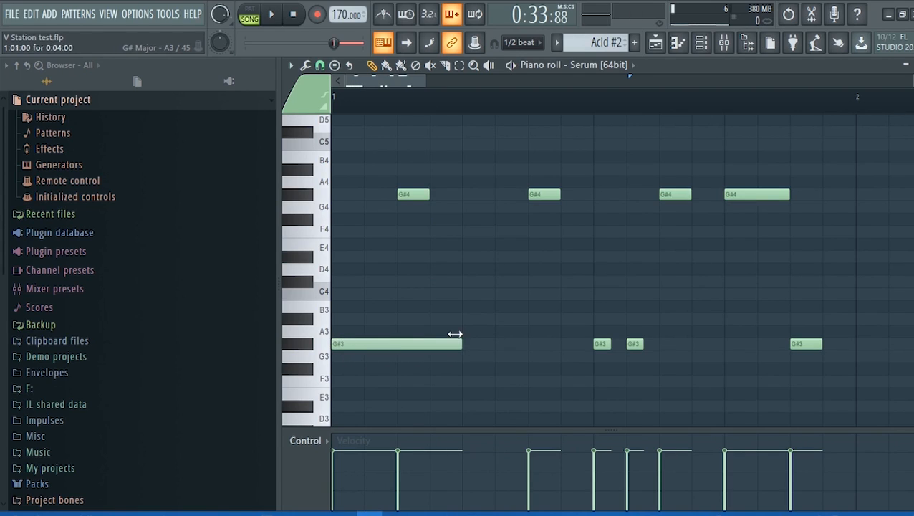
{"action": "right_click", "coordinate": [413, 190]}
{"action": "right_click", "coordinate": [545, 194]}
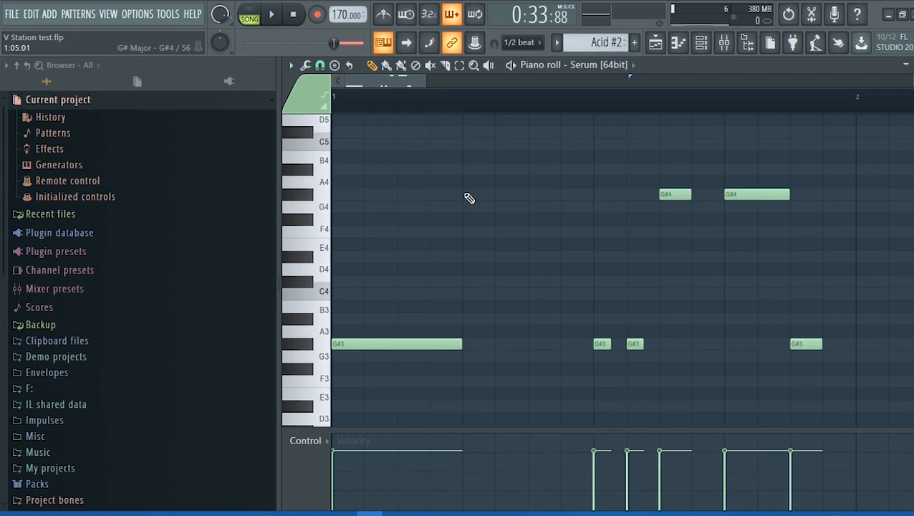
{"action": "left_click", "coordinate": [466, 194]}
- Fill Acid #2's third beat with four evenly spaced short G#3 notes, end the bar on G#5, and play it in pattern mode
{"action": "right_click", "coordinate": [640, 345]}
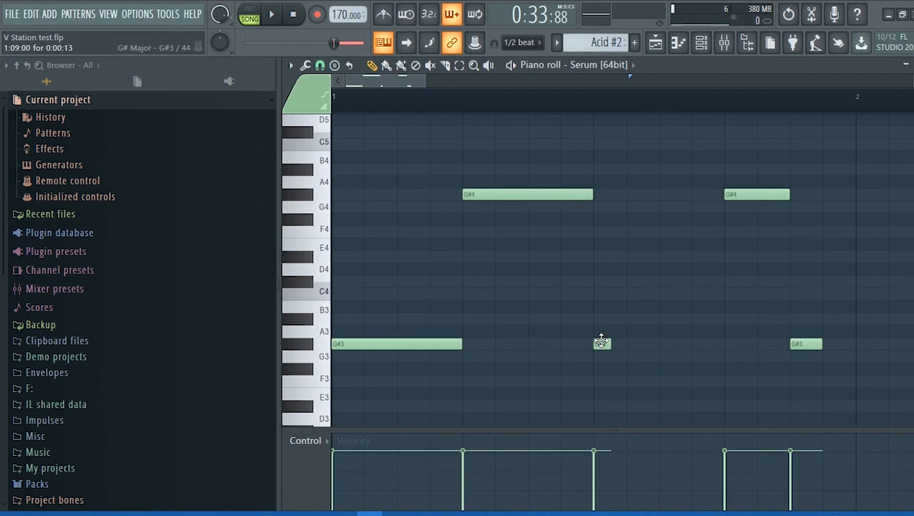
{"action": "left_click", "coordinate": [630, 343]}
{"action": "left_click", "coordinate": [663, 343]}
{"action": "left_click", "coordinate": [696, 344]}
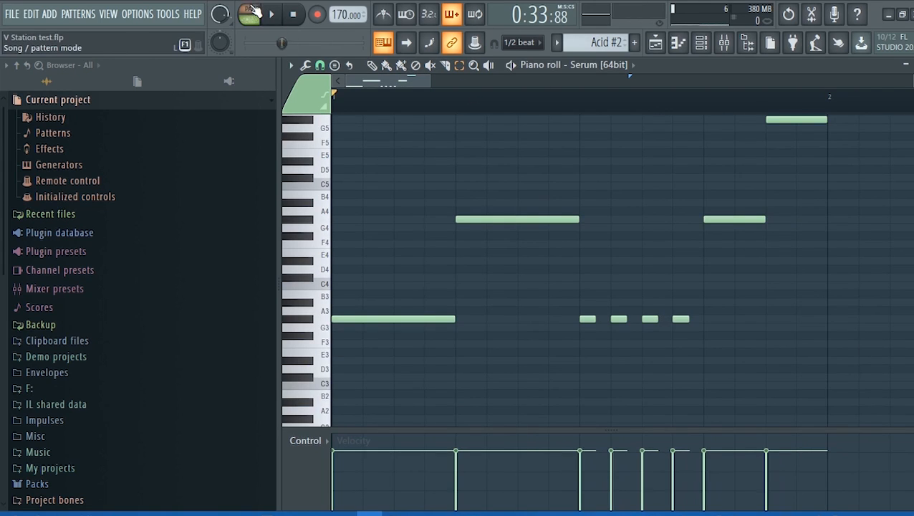
{"action": "left_click", "coordinate": [252, 9]}
{"action": "key", "text": "space"}
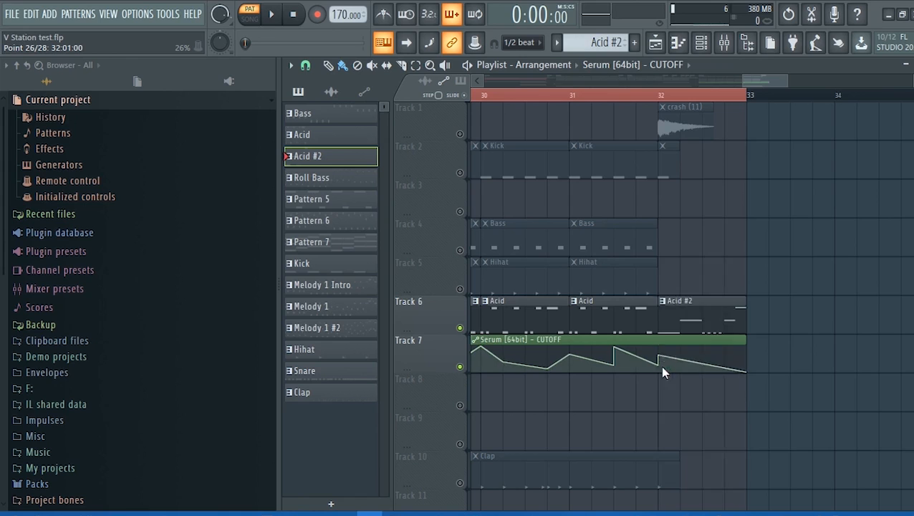
- Add a Serum CUTOFF automation point at 13% one beat into bar 32 and set the playlist snap to 1/4 beat
{"action": "right_click", "coordinate": [662, 372]}
{"action": "left_click", "coordinate": [656, 393]}
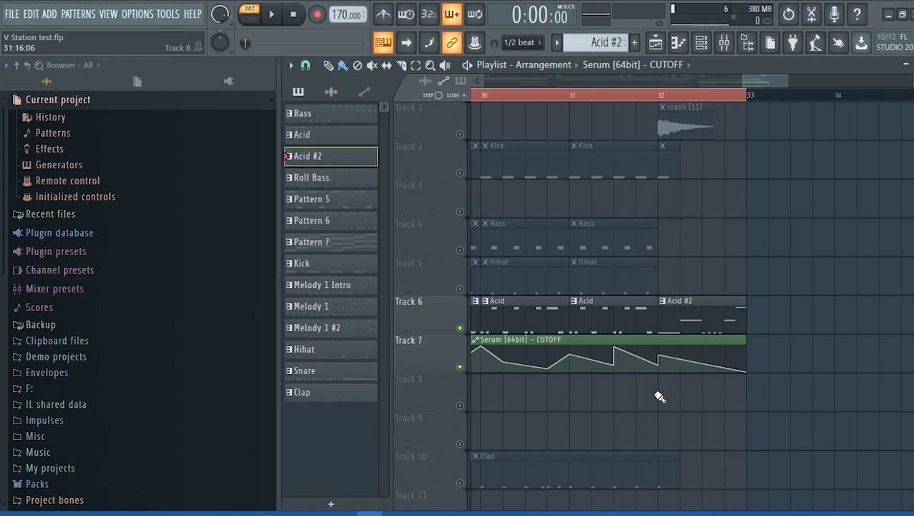
{"action": "scroll", "coordinate": [816, 249], "scroll_direction": "up", "scroll_amount": 3}
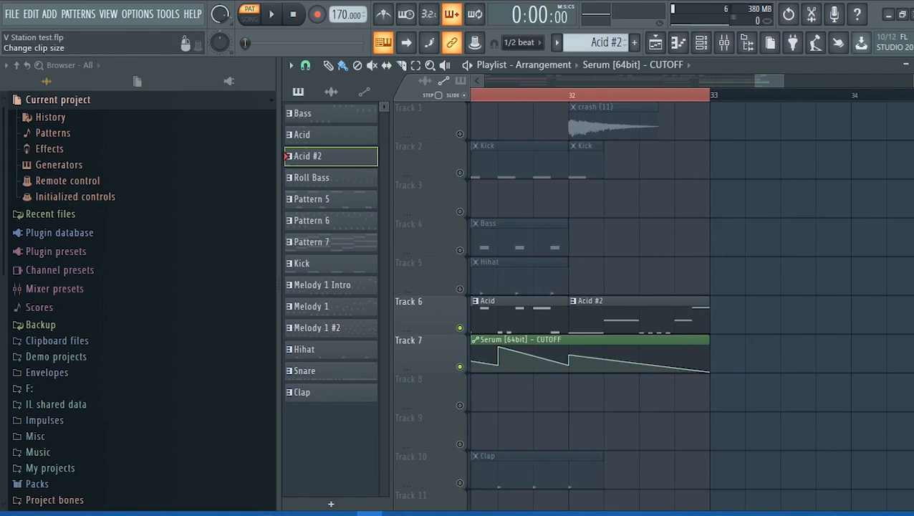
{"action": "left_click_drag", "start_coordinate": [913, 95], "coordinate": [913, 84]}
{"action": "scroll", "coordinate": [852, 218], "scroll_direction": "down", "scroll_amount": 2}
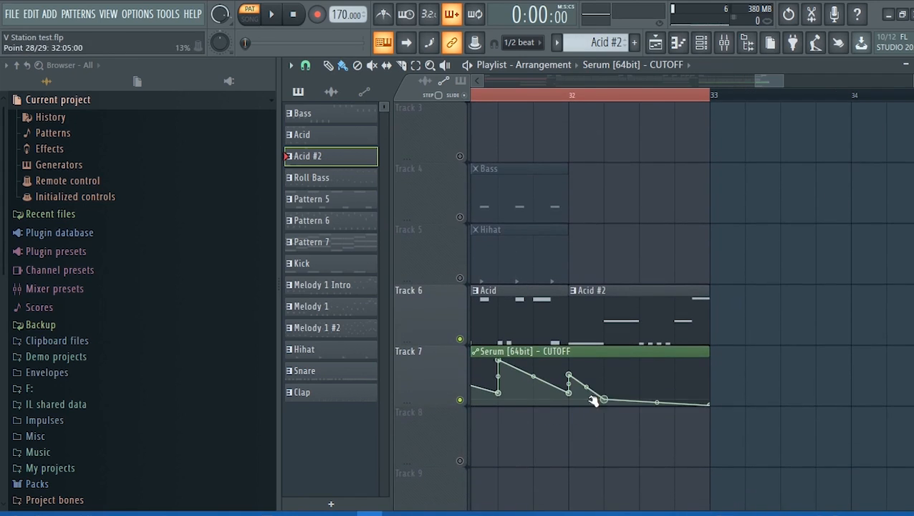
{"action": "left_click", "coordinate": [305, 65]}
{"action": "left_click", "coordinate": [330, 223]}
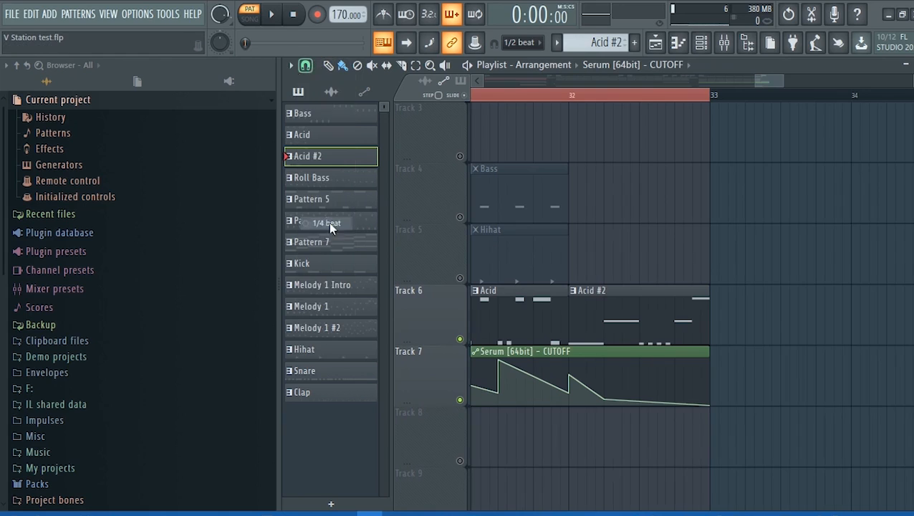
- Draw an irregular zigzag of alternating high and low cutoff points across bar 32, using the 1/4 beat snap
{"action": "right_click", "coordinate": [587, 371]}
{"action": "right_click", "coordinate": [587, 397]}
{"action": "right_click", "coordinate": [604, 380]}
{"action": "right_click", "coordinate": [621, 368]}
{"action": "right_click", "coordinate": [621, 390]}
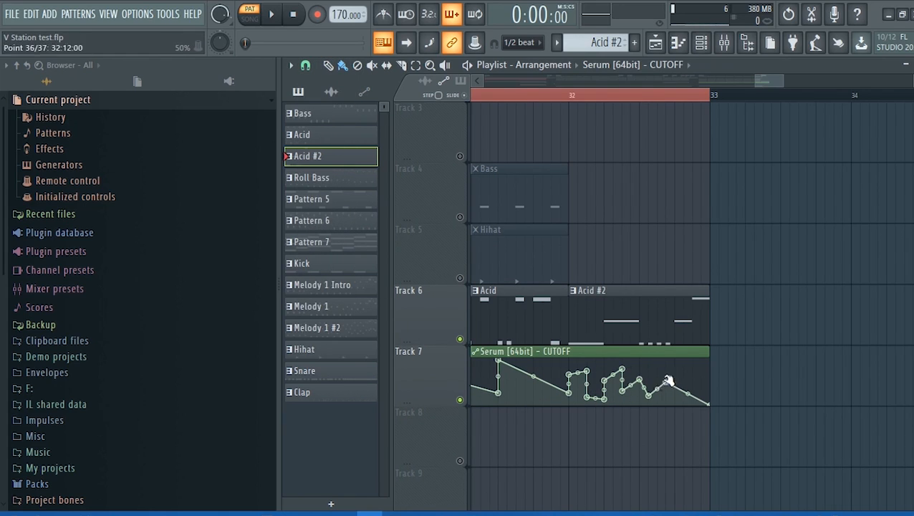
{"action": "right_click", "coordinate": [657, 365]}
{"action": "right_click", "coordinate": [701, 373]}
{"action": "right_click", "coordinate": [683, 399]}
- Bend several of the cutoff segments in bar 32 into curves and play from bar 31 before and after the change
{"action": "left_click", "coordinate": [499, 99]}
{"action": "key", "text": "space"}
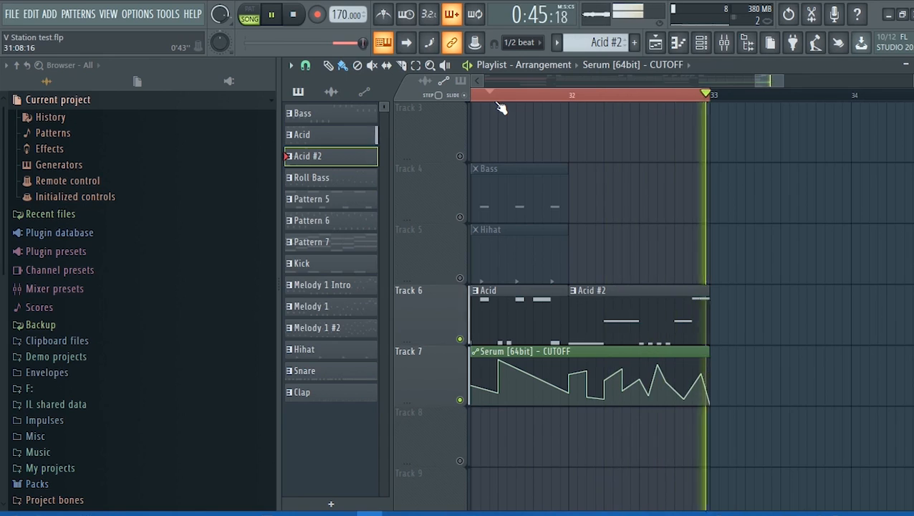
{"action": "key", "text": "space"}
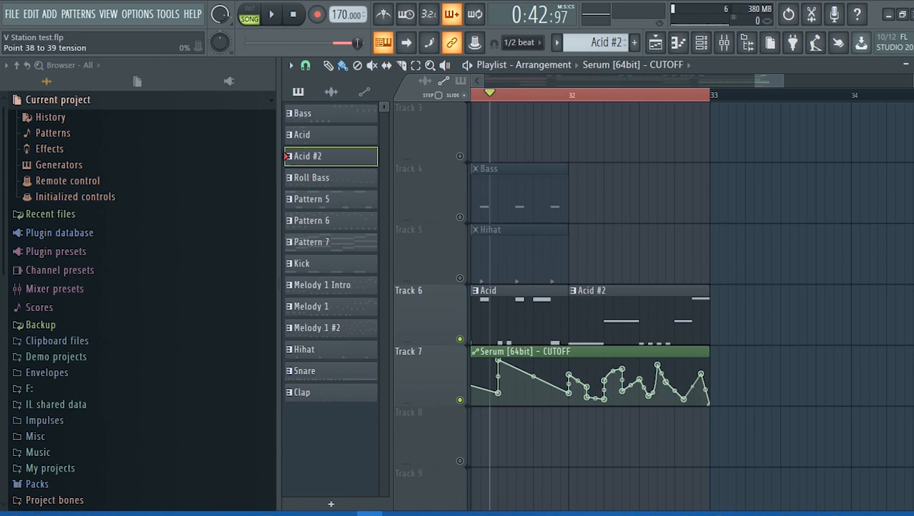
{"action": "key", "text": "space"}
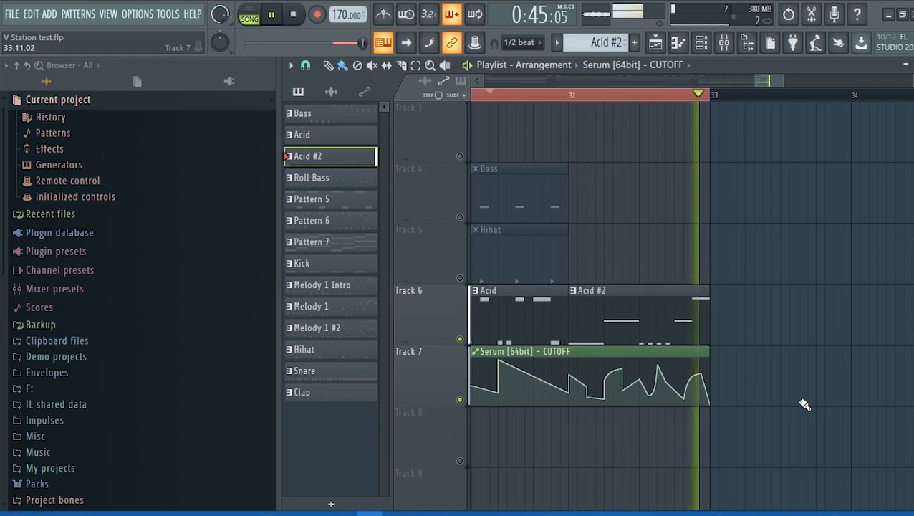
{"action": "key", "text": "space"}
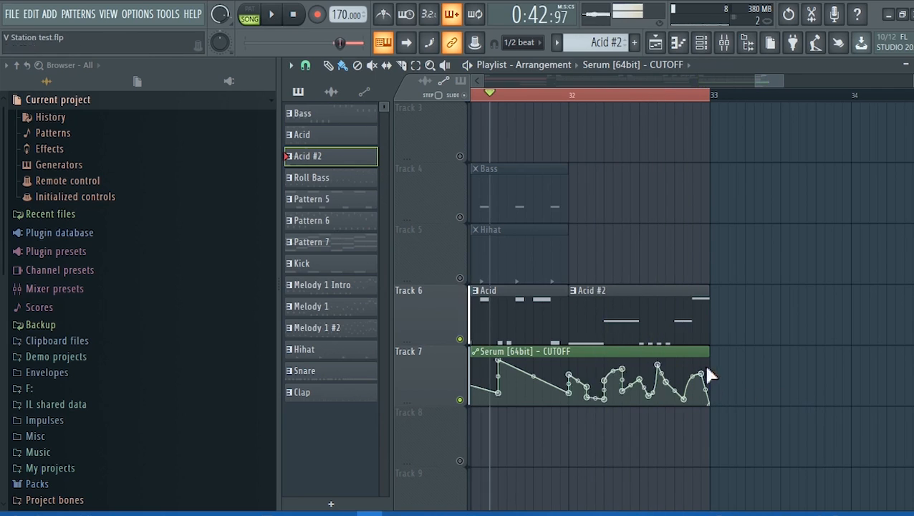
- Lower the final note of the Acid #2 pattern by two octaves to G#3
{"action": "double_click", "coordinate": [692, 317]}
{"action": "left_click", "coordinate": [803, 125]}
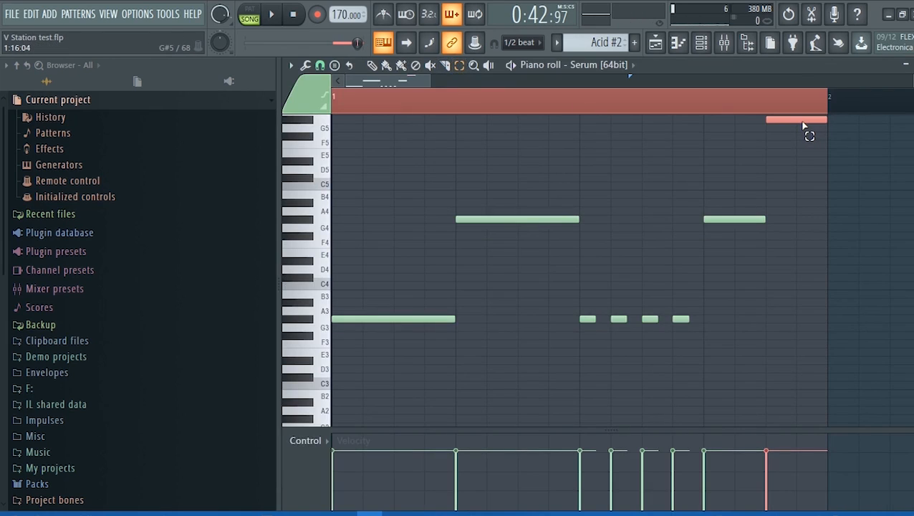
{"action": "key", "text": "shift+Down"}
{"action": "key", "text": "shift+Down"}
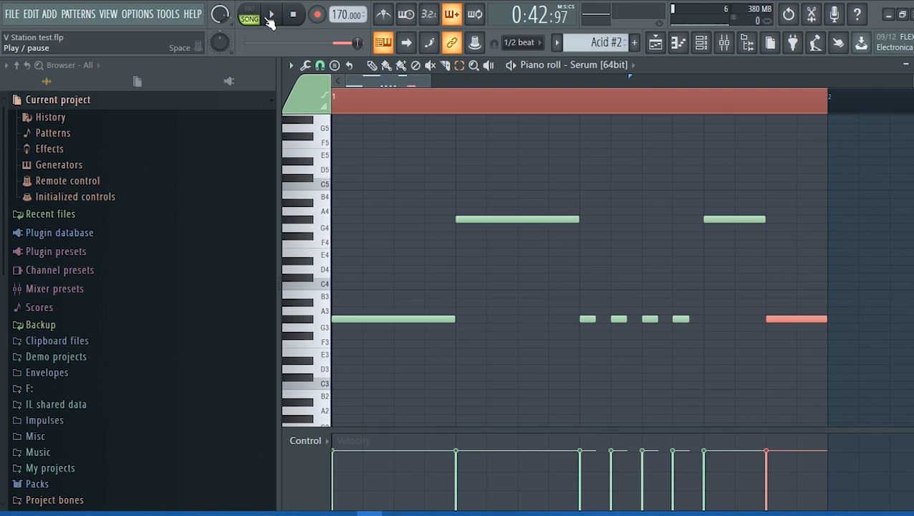
- Play the arrangement from bar 25 with all playlist tracks active and review the Acid #2 notes
{"action": "key", "text": "F5"}
{"action": "key", "text": "space"}
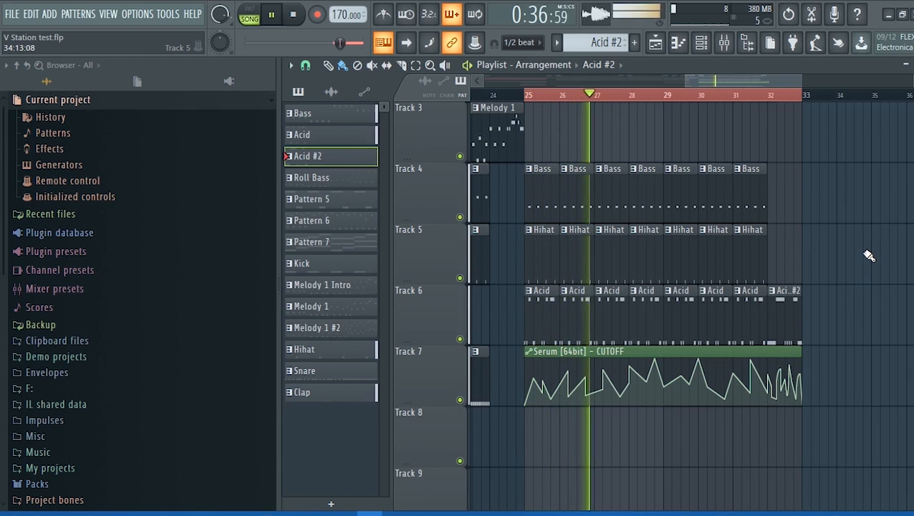
{"action": "left_click", "coordinate": [724, 42]}
{"action": "key", "text": "F5"}
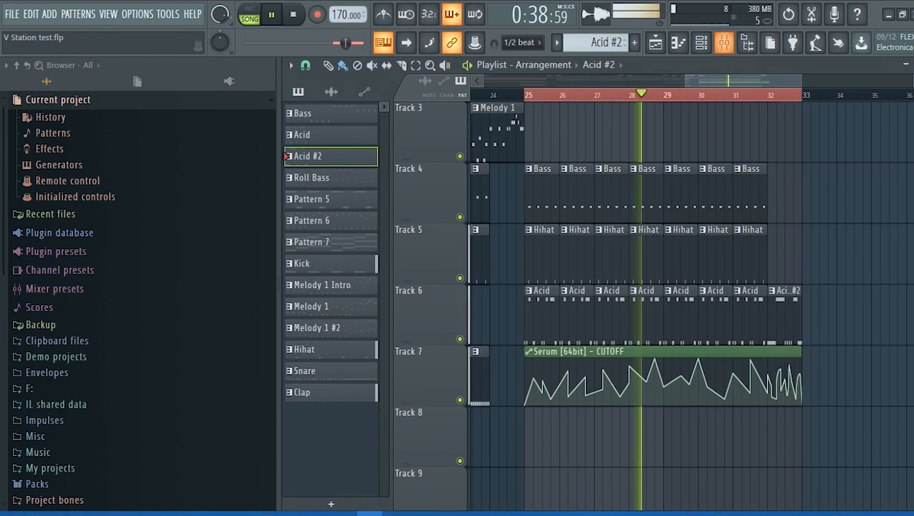
{"action": "key", "text": "F7"}
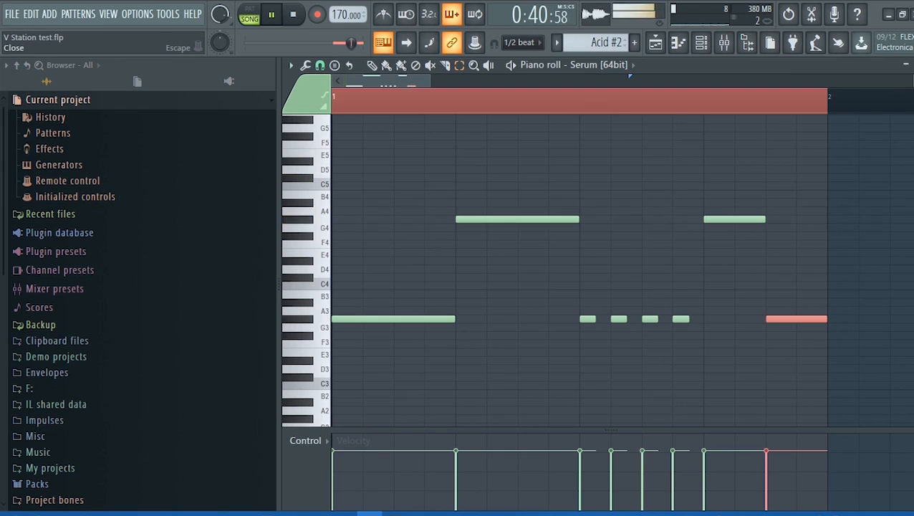
{"action": "key", "text": "space"}
- Route the Serum channel to mixer track 12, named Acid
{"action": "key", "text": "F6"}
{"action": "left_click", "coordinate": [444, 211]}
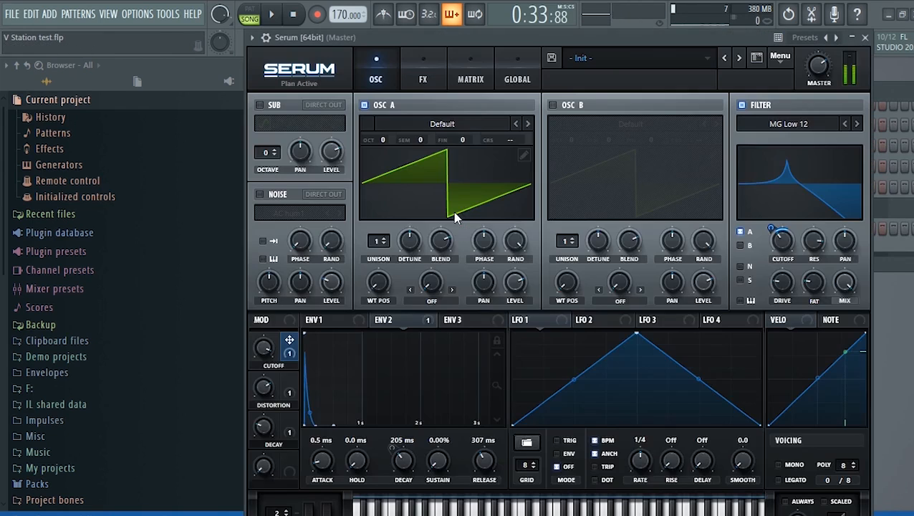
{"action": "left_click", "coordinate": [267, 38]}
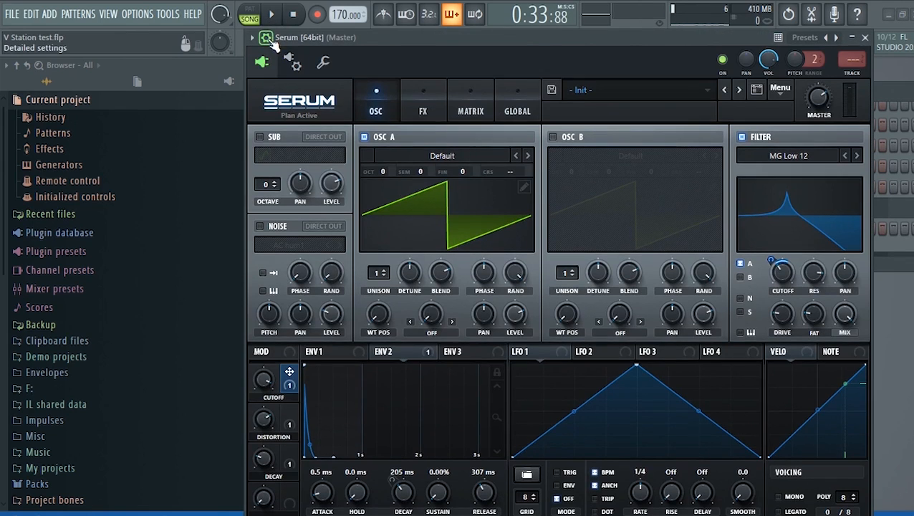
{"action": "left_click", "coordinate": [855, 76]}
- Load Fruity Parametric EQ 2 in the Acid mixer track's first effect slot and turn band 1 into a high-pass filter
{"action": "left_click", "coordinate": [788, 195]}
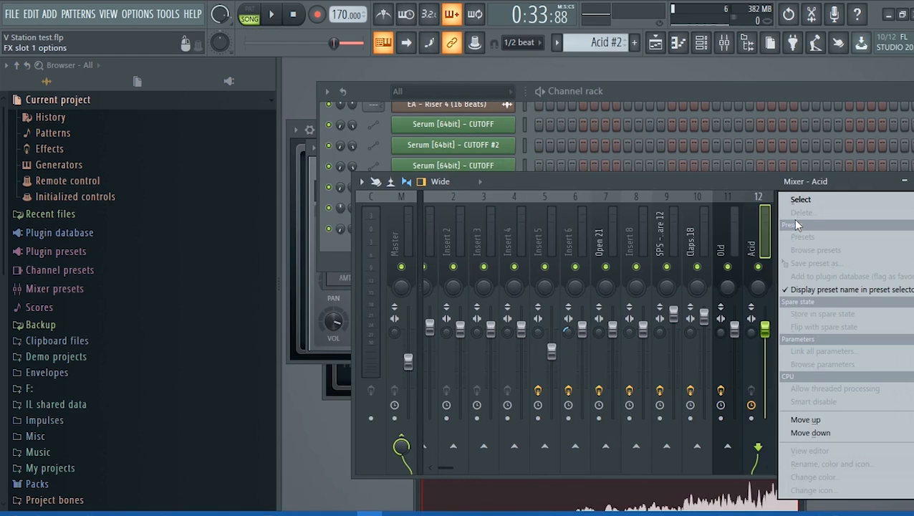
{"action": "left_click", "coordinate": [801, 200]}
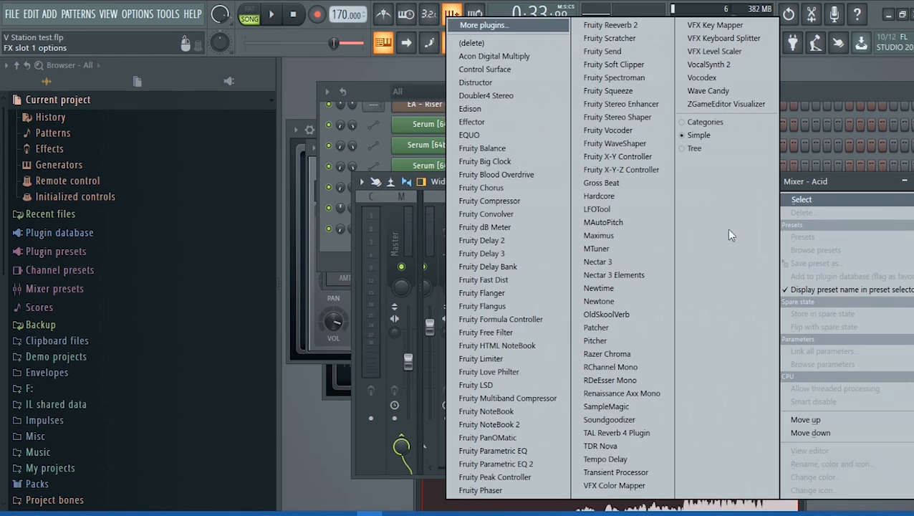
{"action": "left_click", "coordinate": [510, 464]}
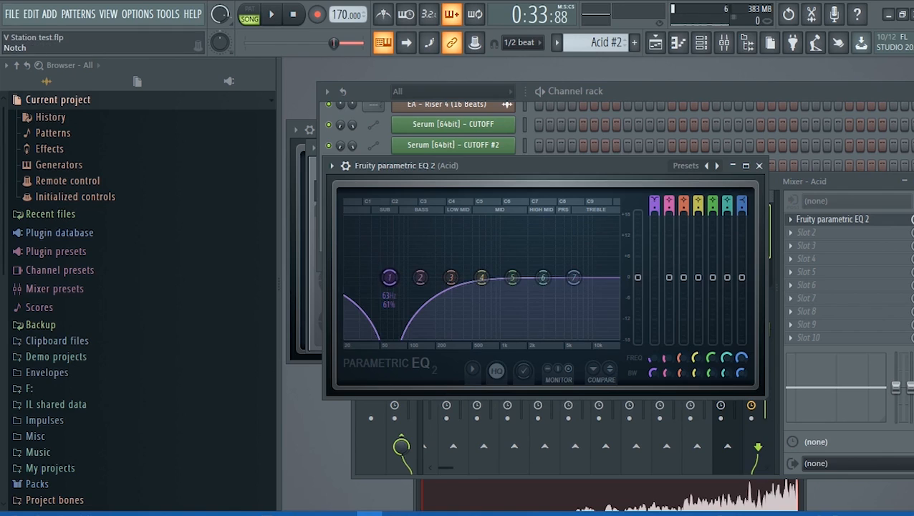
{"action": "mouse_move", "coordinate": [654, 203]}
{"action": "left_mouse_down"}
{"action": "mouse_move", "coordinate": [654, 213]}
{"action": "mouse_move", "coordinate": [654, 196]}
{"action": "left_mouse_up"}
- Boost EQ band 4 around 1 kHz and adjust its bandwidth while the section plays
{"action": "key", "text": "space"}
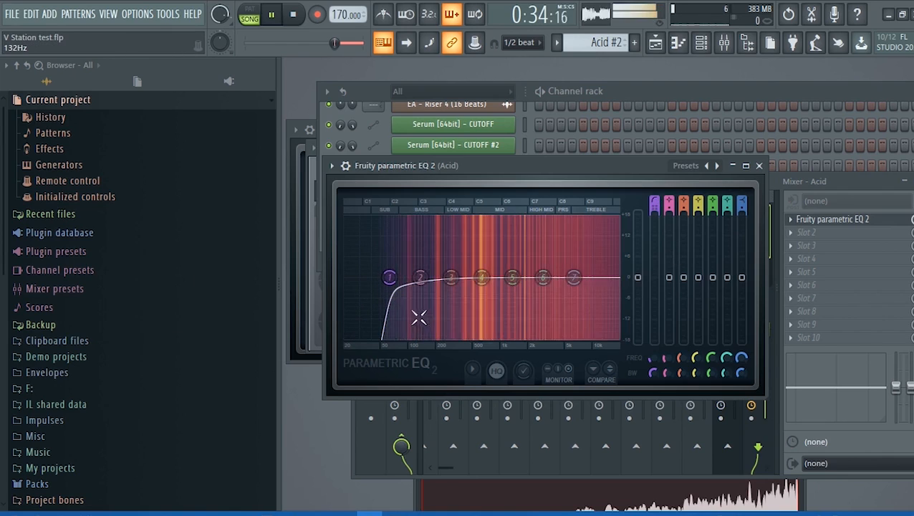
{"action": "left_click_drag", "start_coordinate": [389, 277], "coordinate": [505, 257]}
{"action": "left_click_drag", "start_coordinate": [695, 374], "coordinate": [696, 392]}
{"action": "mouse_move", "coordinate": [506, 256]}
{"action": "left_mouse_down"}
{"action": "mouse_move", "coordinate": [490, 271]}
{"action": "mouse_move", "coordinate": [532, 238]}
{"action": "mouse_move", "coordinate": [506, 243]}
{"action": "mouse_move", "coordinate": [502, 255]}
{"action": "left_mouse_up"}
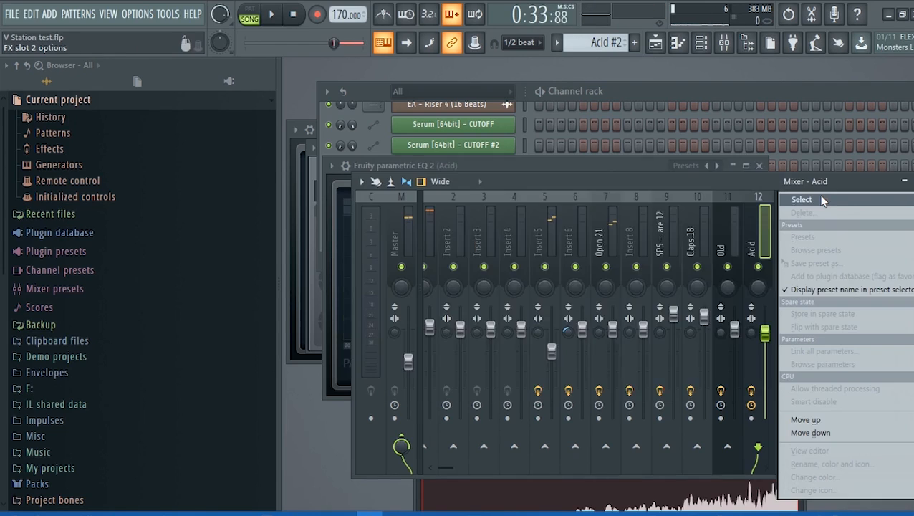
- Load Fruity Delay Bank in the Acid track's second effect slot, set its output volume to 70%, and audition it
{"action": "mouse_move", "coordinate": [801, 199]}
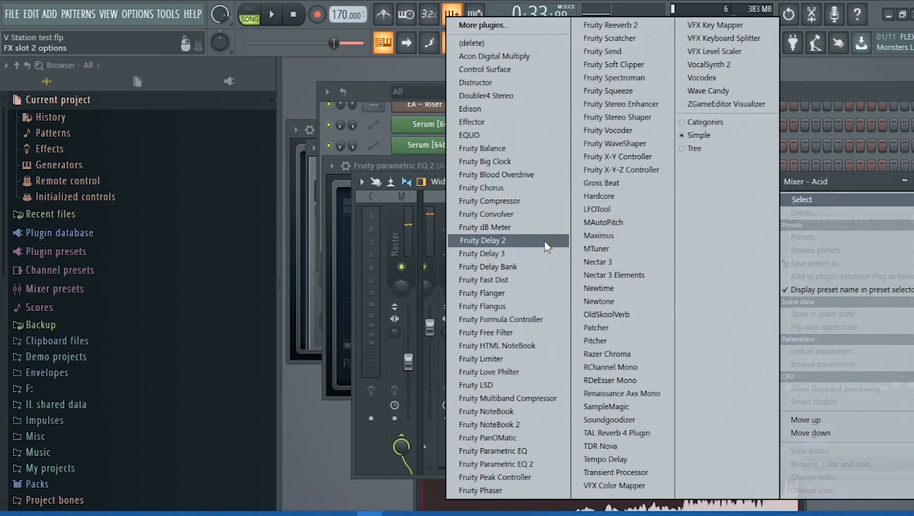
{"action": "left_click", "coordinate": [505, 267]}
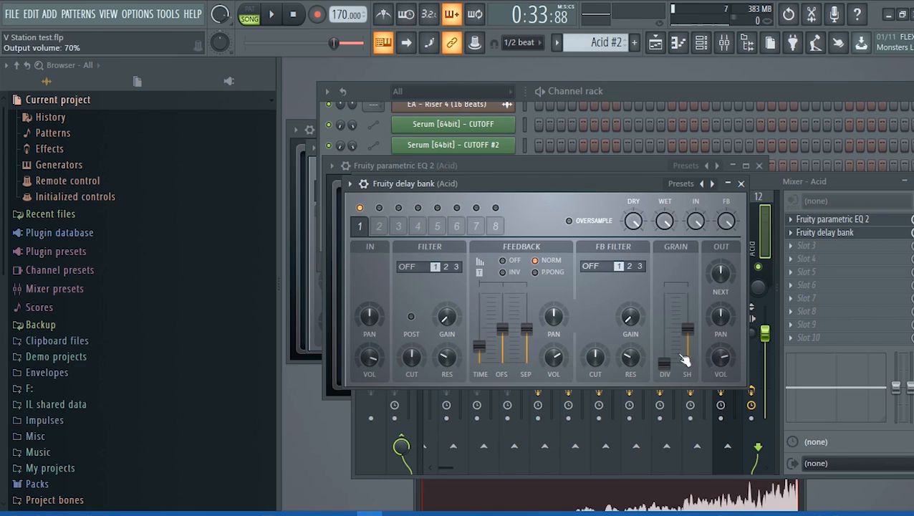
{"action": "key", "text": "space"}
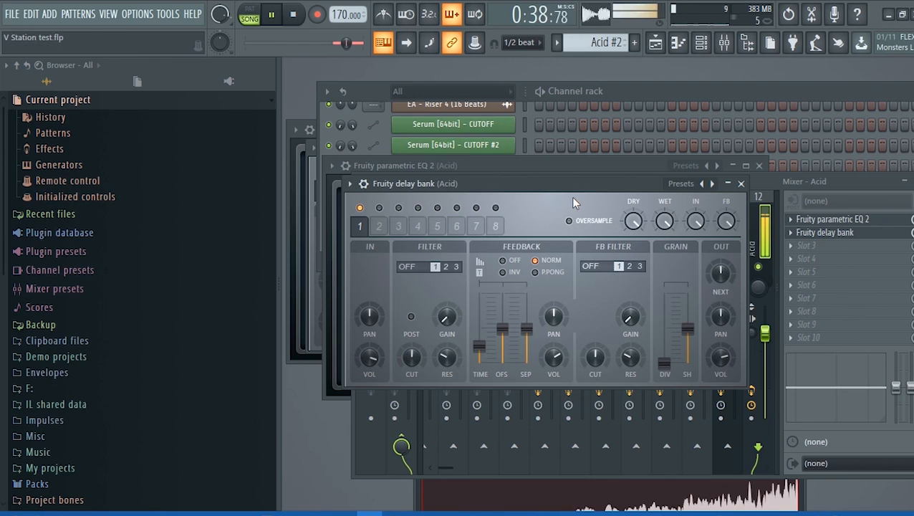
{"action": "key", "text": "space"}
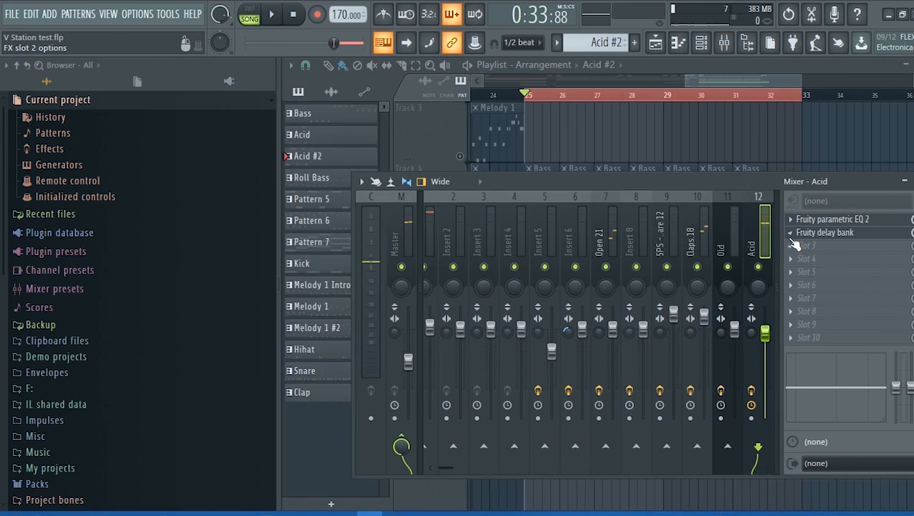
- Load Fruity PanOMatic in the Acid track's third effect slot, raise its pan LFO amount, and set the LFO speed to 71%
{"action": "left_click", "coordinate": [791, 239]}
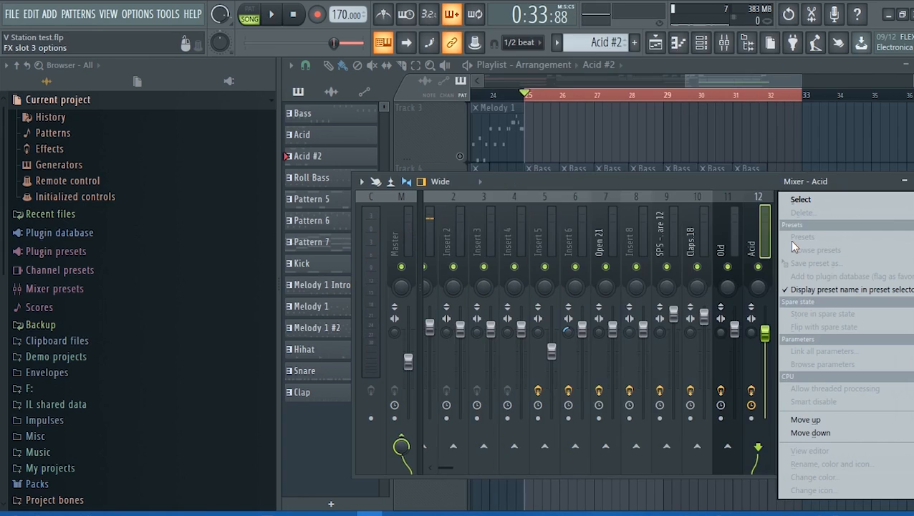
{"action": "mouse_move", "coordinate": [792, 197]}
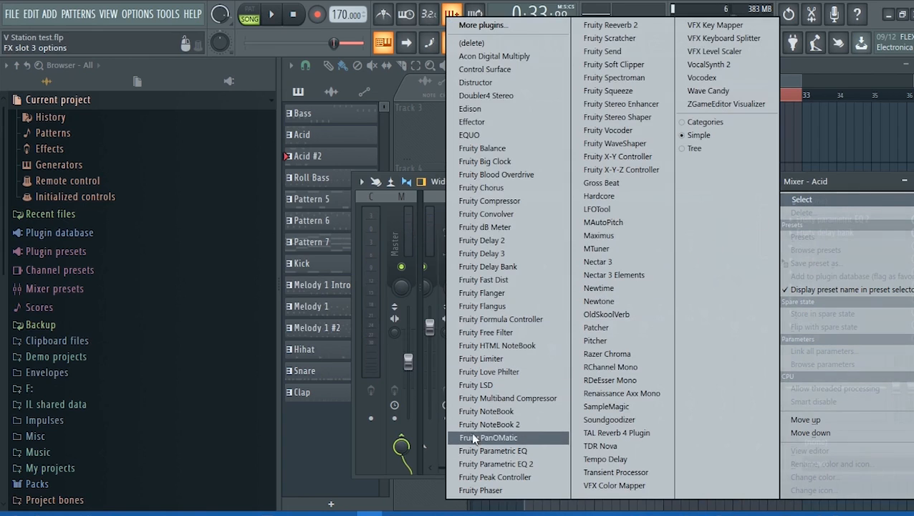
{"action": "left_click", "coordinate": [528, 438]}
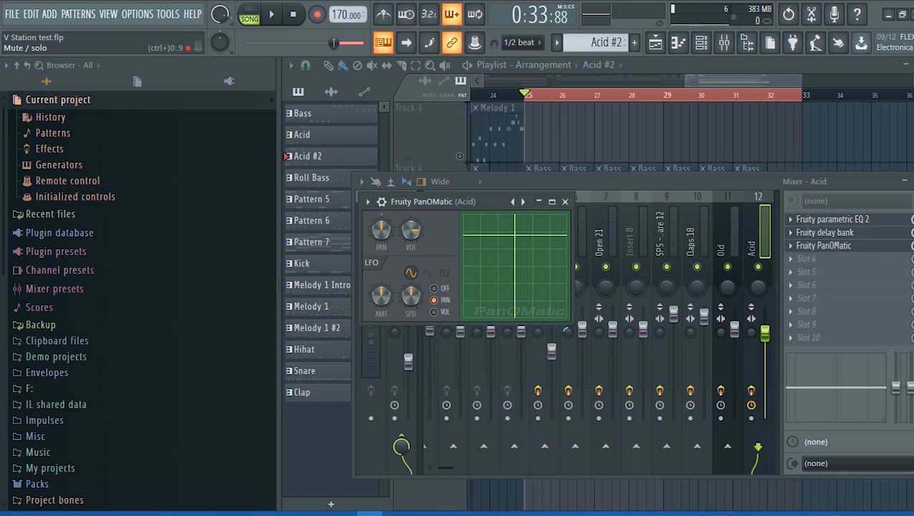
{"action": "key", "text": "space"}
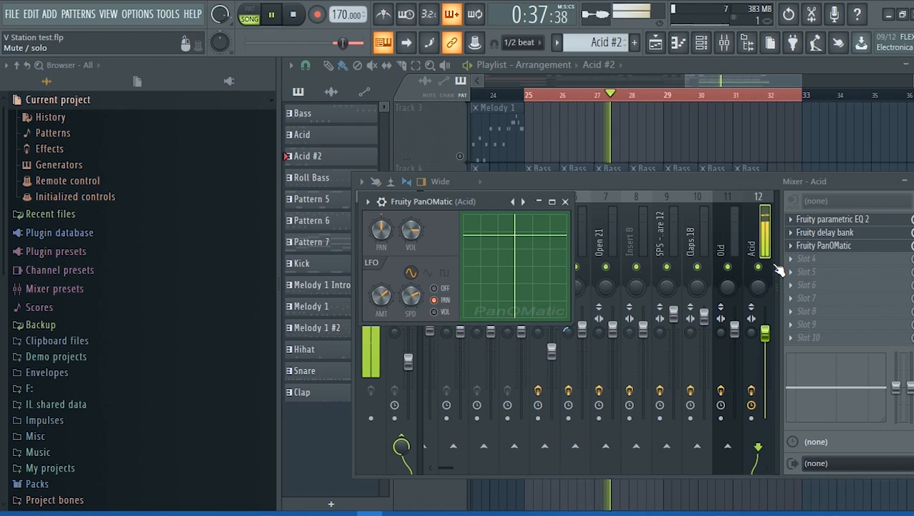
{"action": "key", "text": "space"}
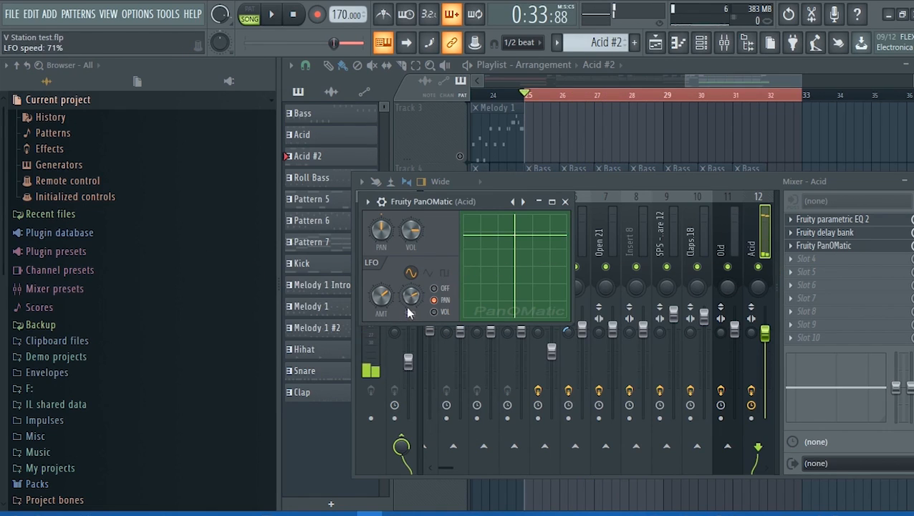
- Fine-tune the PanOMatic LFO speed while the acid line plays
{"action": "key", "text": "space"}
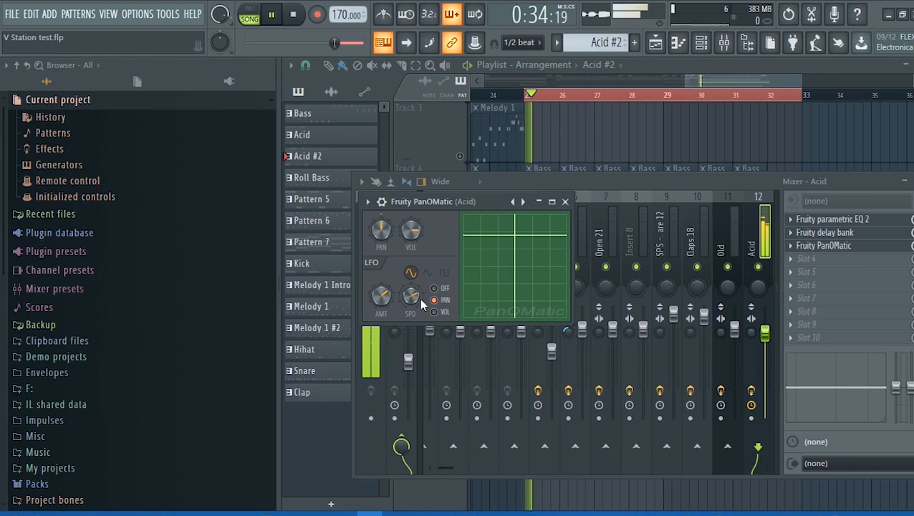
{"action": "left_click_drag", "start_coordinate": [412, 308], "coordinate": [417, 292]}
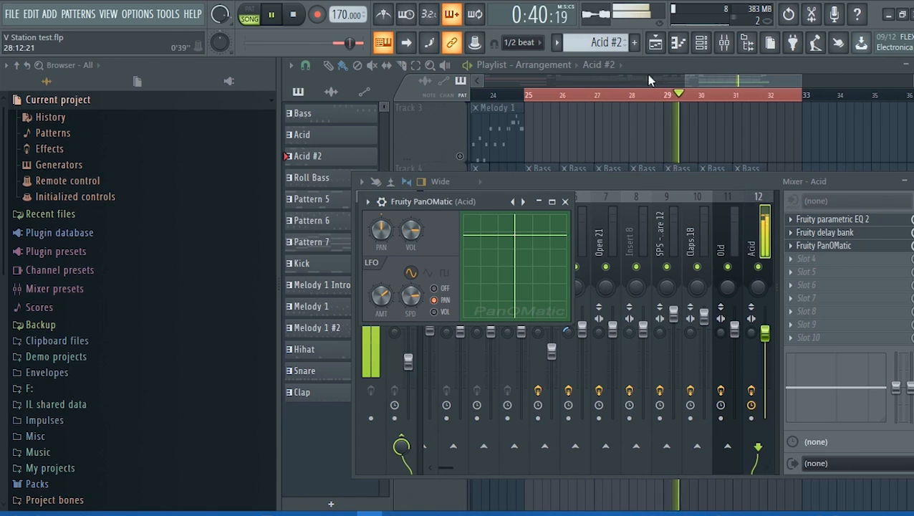
{"action": "key", "text": "space"}
- Unsolo the acid tracks in the playlist and play the full arrangement from bar 25
{"action": "left_click", "coordinate": [763, 80]}
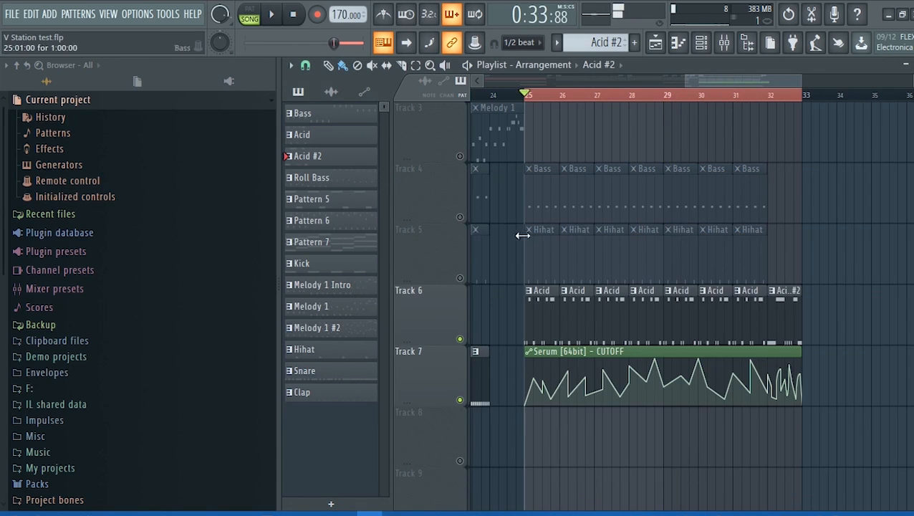
{"action": "right_click", "coordinate": [462, 339]}
{"action": "key", "text": "space"}
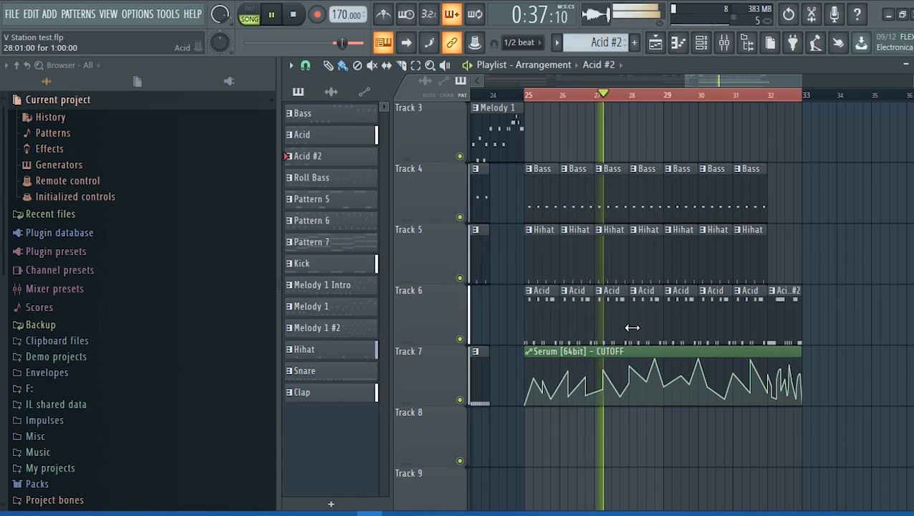
{"action": "scroll", "coordinate": [631, 327], "scroll_direction": "down", "scroll_amount": 3, "text": "ctrl"}
{"action": "key", "text": "space"}
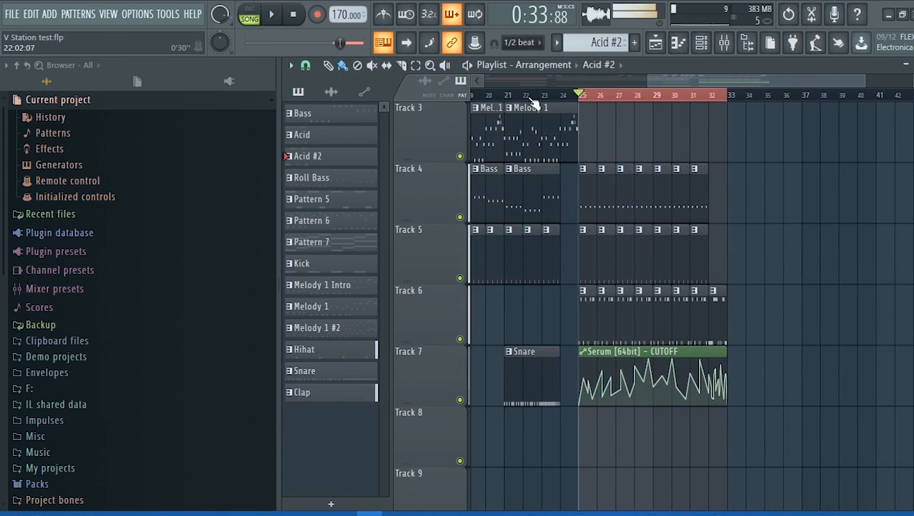
- Play the full arrangement from bar 21 into the acid section, then stop playback
{"action": "left_click", "coordinate": [509, 100]}
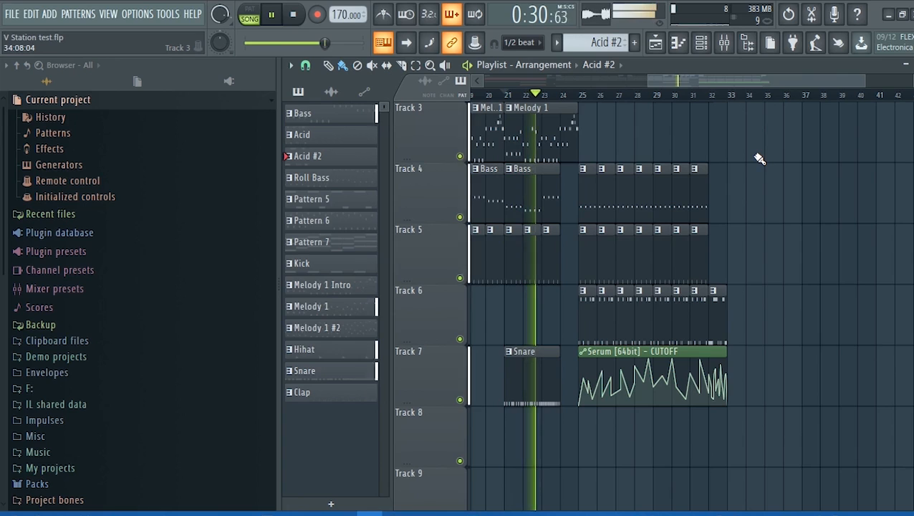
{"action": "scroll", "coordinate": [802, 169], "scroll_direction": "down", "scroll_amount": 3}
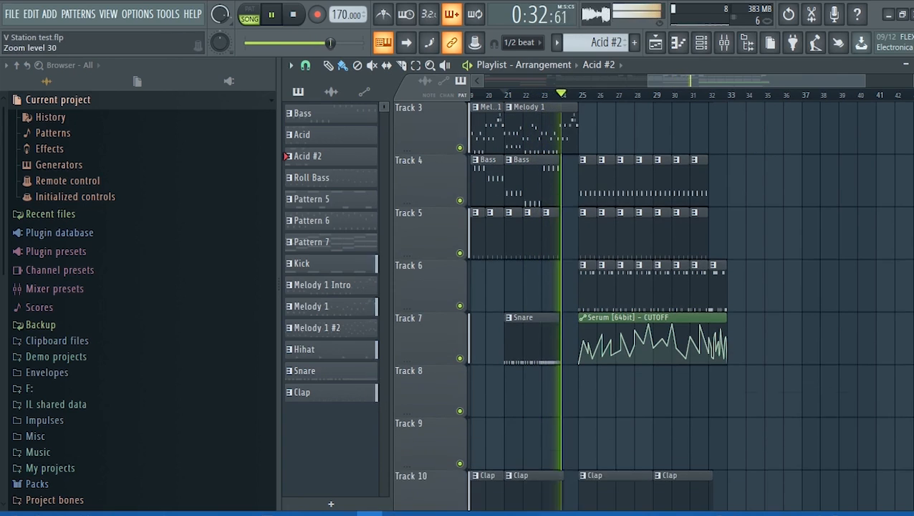
{"action": "scroll", "coordinate": [855, 183], "scroll_direction": "up", "scroll_amount": 2}
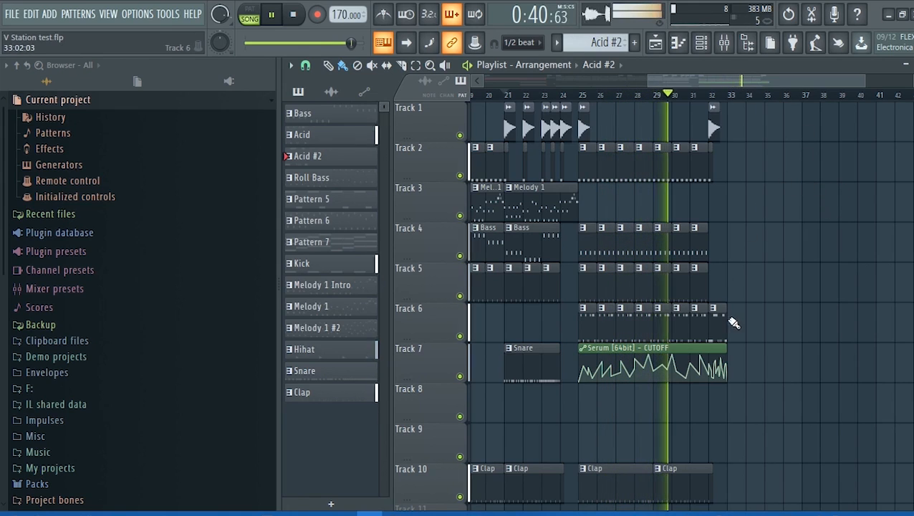
{"action": "key", "text": "space"}
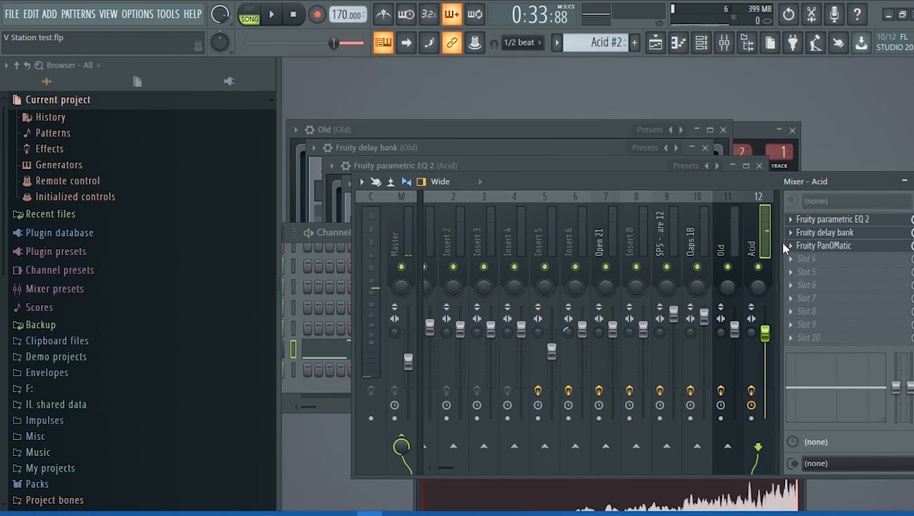
- Shift PanOMatic and Delay Bank down one slot each on the Acid track and load Fruity Fast Dist in the second slot
{"action": "right_click", "coordinate": [797, 248]}
{"action": "left_click", "coordinate": [810, 408]}
{"action": "right_click", "coordinate": [811, 242]}
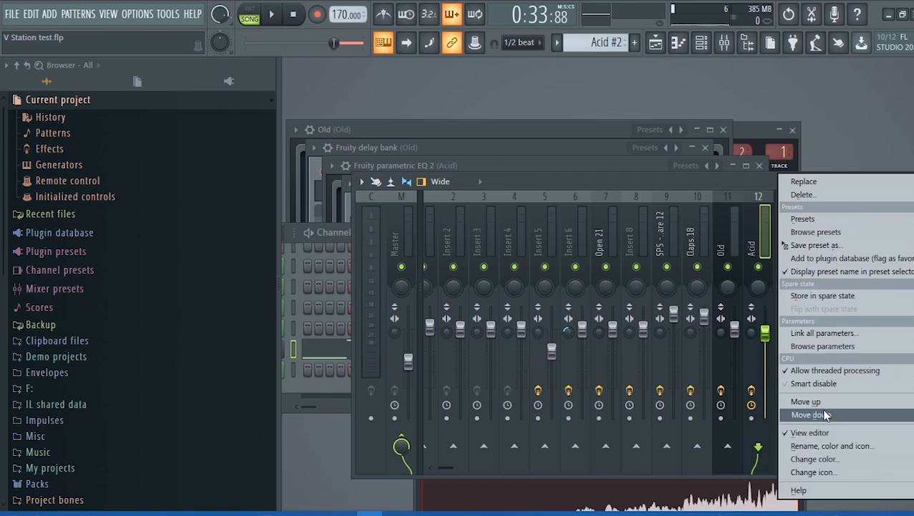
{"action": "left_click", "coordinate": [810, 413]}
{"action": "right_click", "coordinate": [789, 233]}
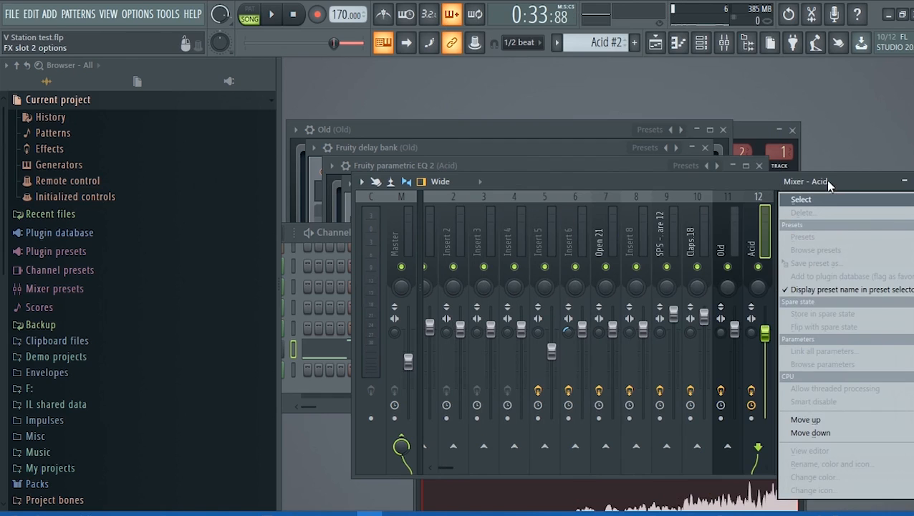
{"action": "mouse_move", "coordinate": [810, 192]}
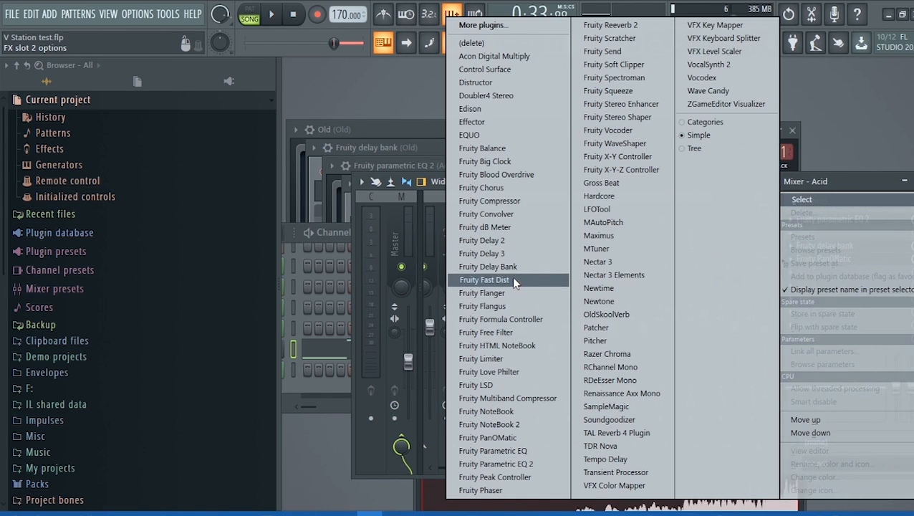
{"action": "left_click", "coordinate": [473, 280]}
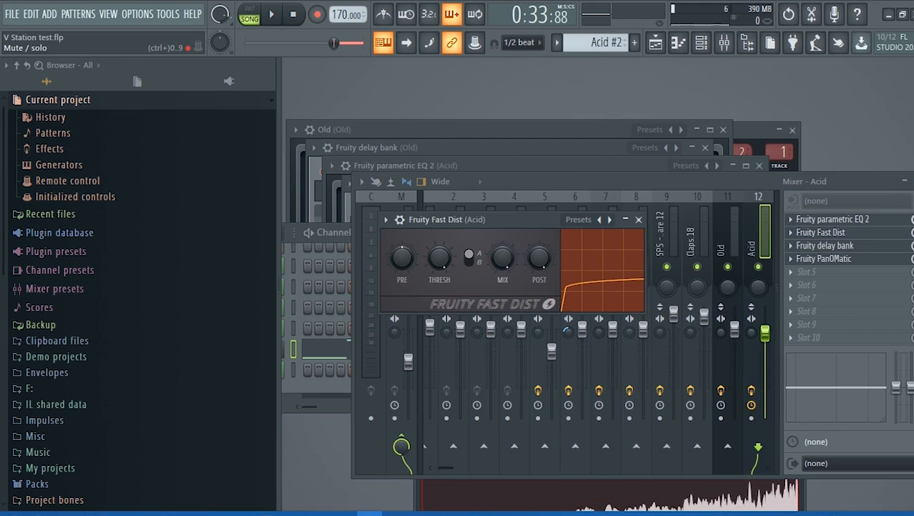
{"action": "key", "text": "Escape"}
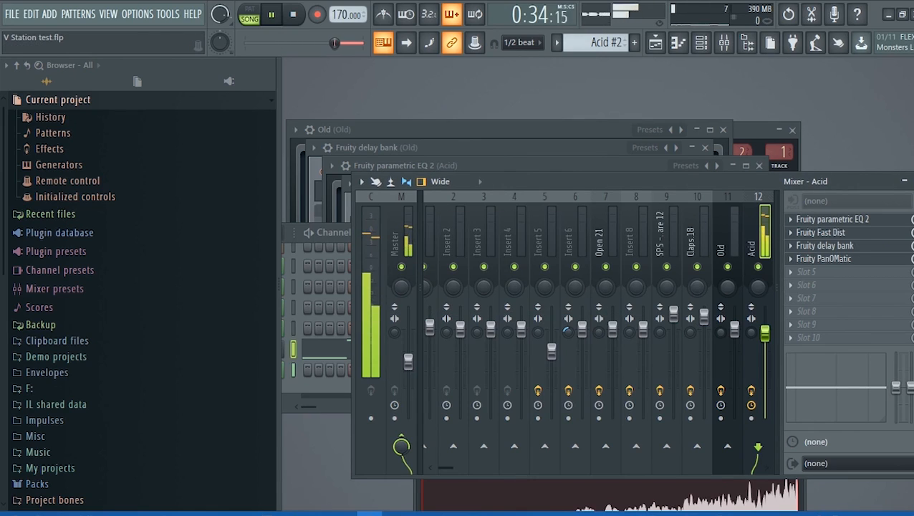
- Audition the acid line with Fruity Fast Dist and move the distortion above Parametric EQ 2 in the effect chain
{"action": "left_click", "coordinate": [853, 237]}
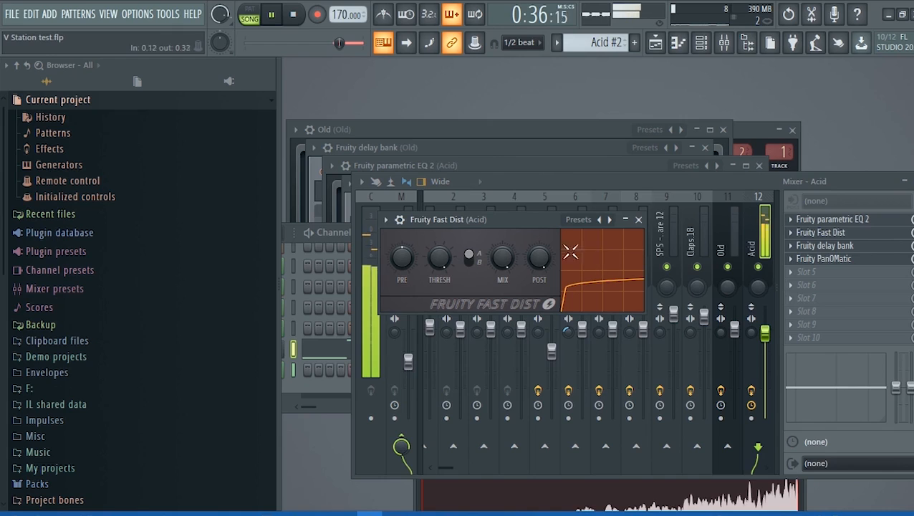
{"action": "left_click", "coordinate": [612, 221]}
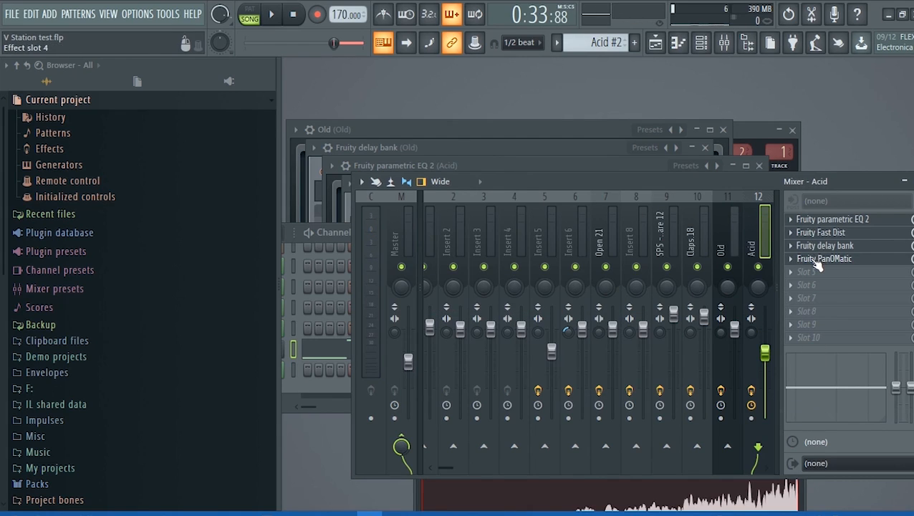
{"action": "key", "text": "space"}
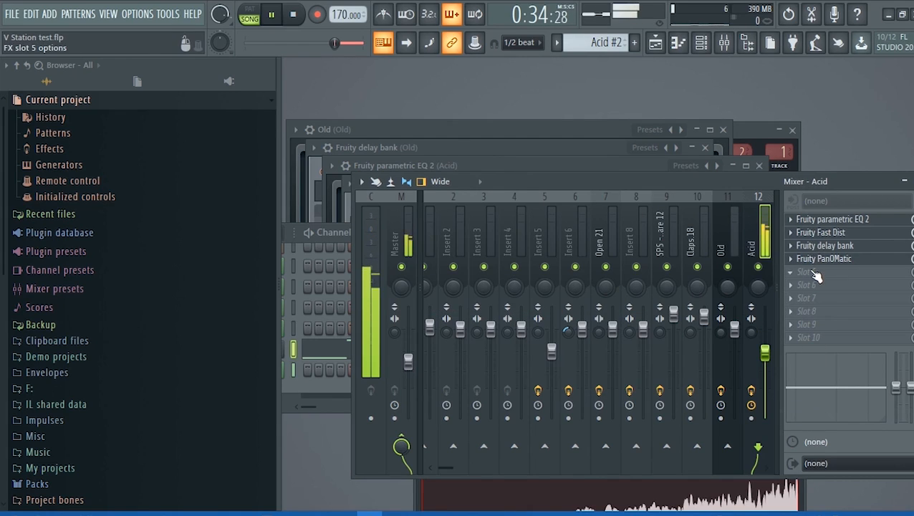
{"action": "right_click", "coordinate": [795, 235]}
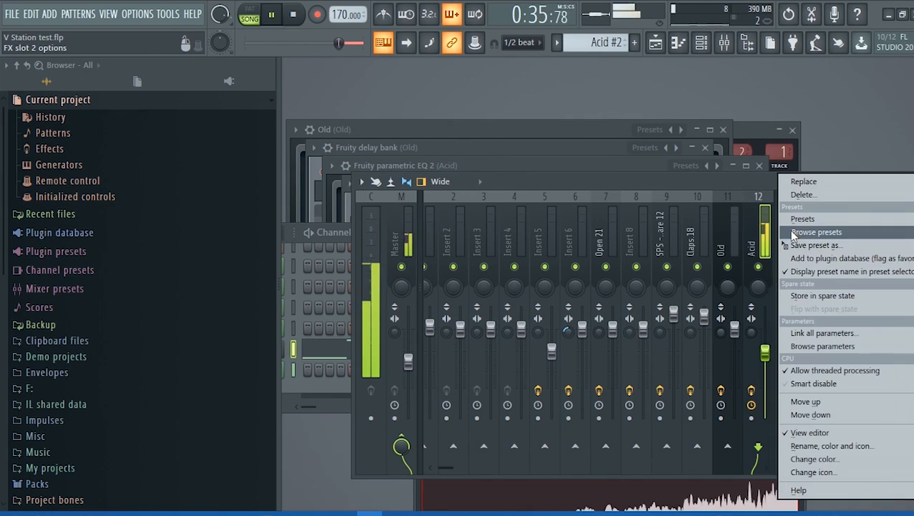
{"action": "left_click", "coordinate": [805, 397]}
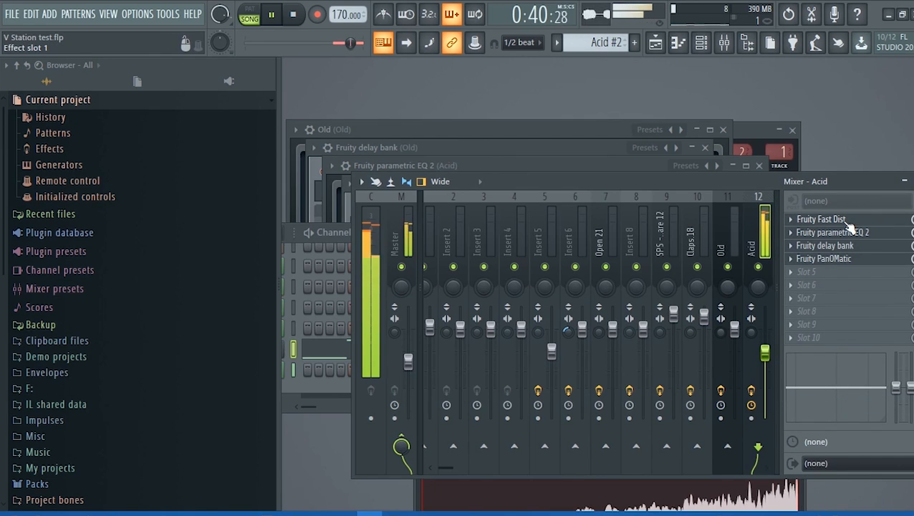
{"action": "key", "text": "space"}
- Unsolo the acid tracks in the playlist and play the whole mix from bar 25
{"action": "key", "text": "F5"}
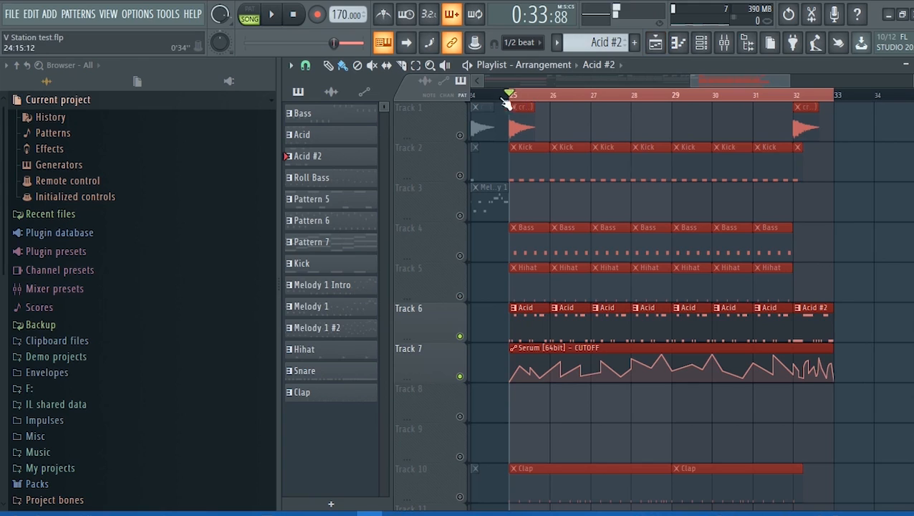
{"action": "right_click", "coordinate": [460, 334]}
{"action": "right_click", "coordinate": [460, 334]}
{"action": "key", "text": "space"}
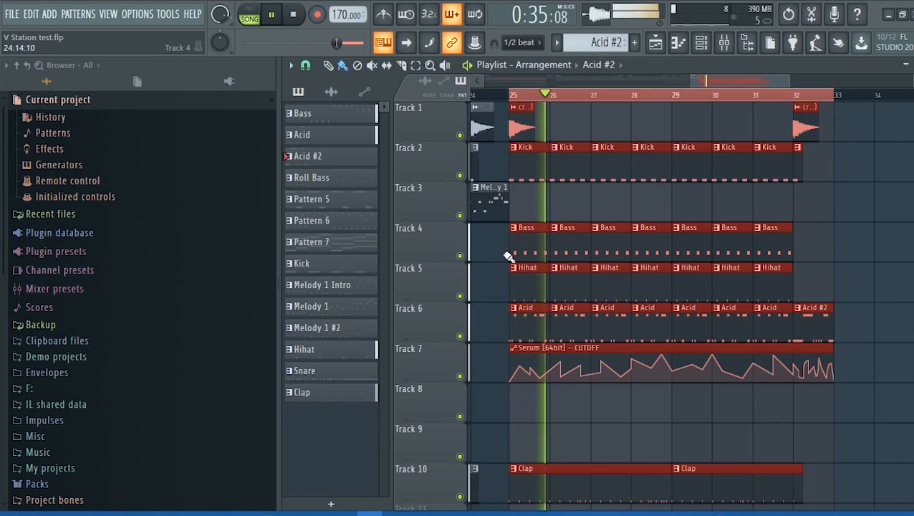
{"action": "key", "text": "space"}
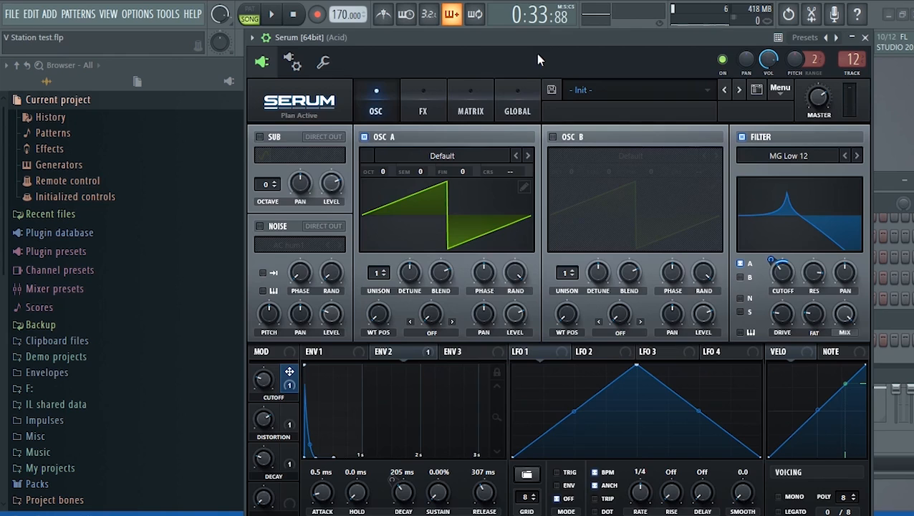
- Save the Serum sound as preset "AC - Acid 4" in the User folder's Makina Reloaded Presets
{"action": "left_click_drag", "start_coordinate": [550, 38], "coordinate": [586, 43]}
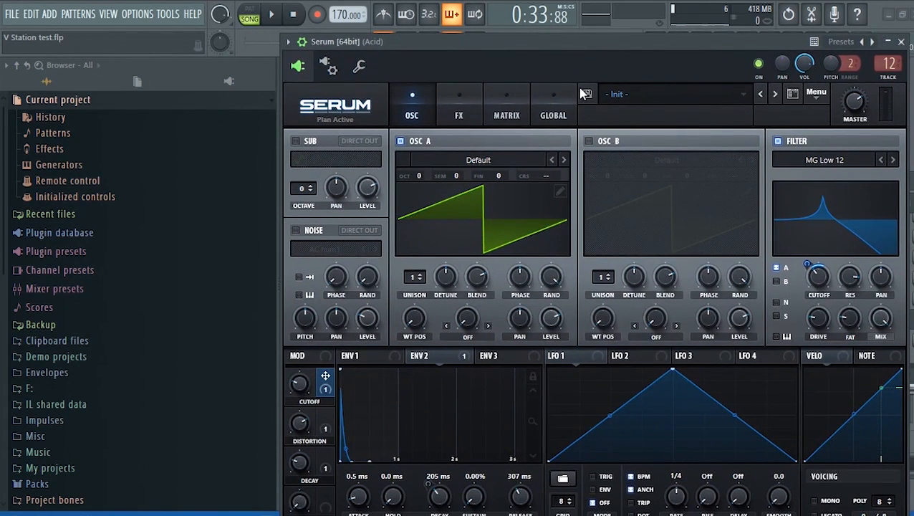
{"action": "left_click", "coordinate": [587, 91]}
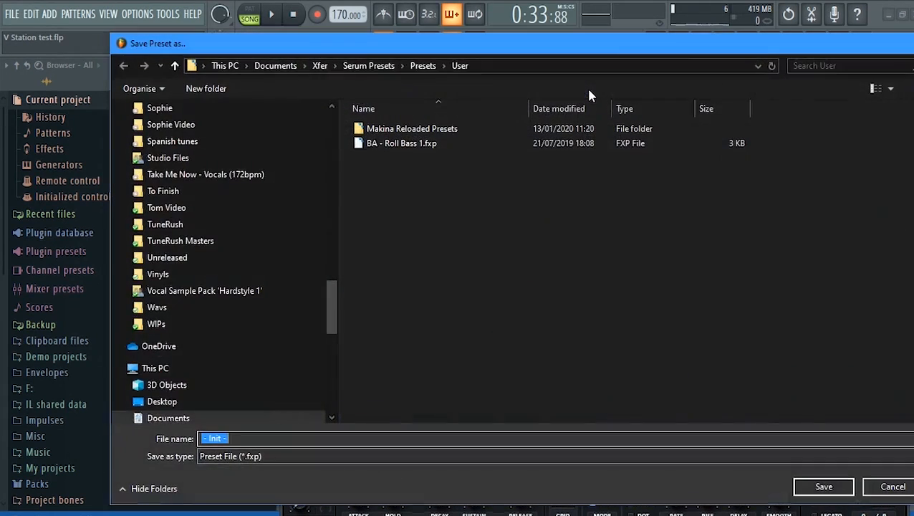
{"action": "double_click", "coordinate": [458, 128]}
{"action": "left_click", "coordinate": [402, 157]}
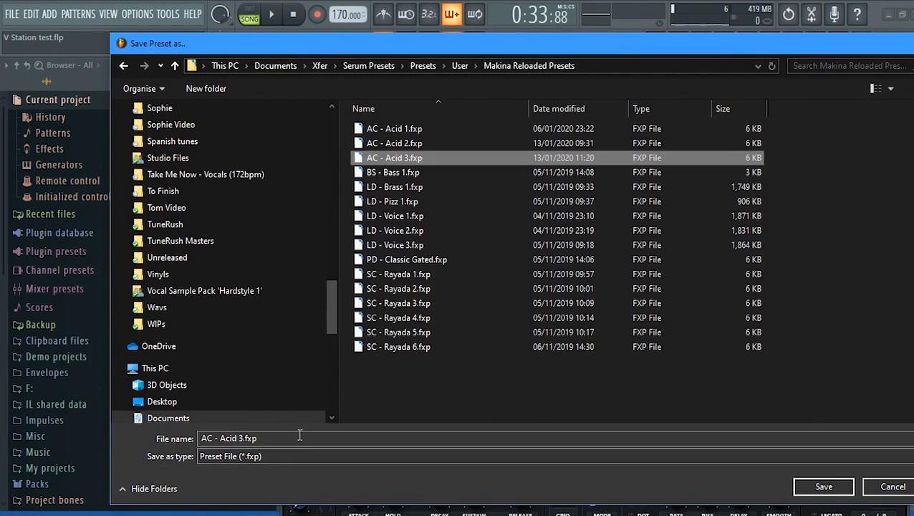
{"action": "key", "text": "Tab"}
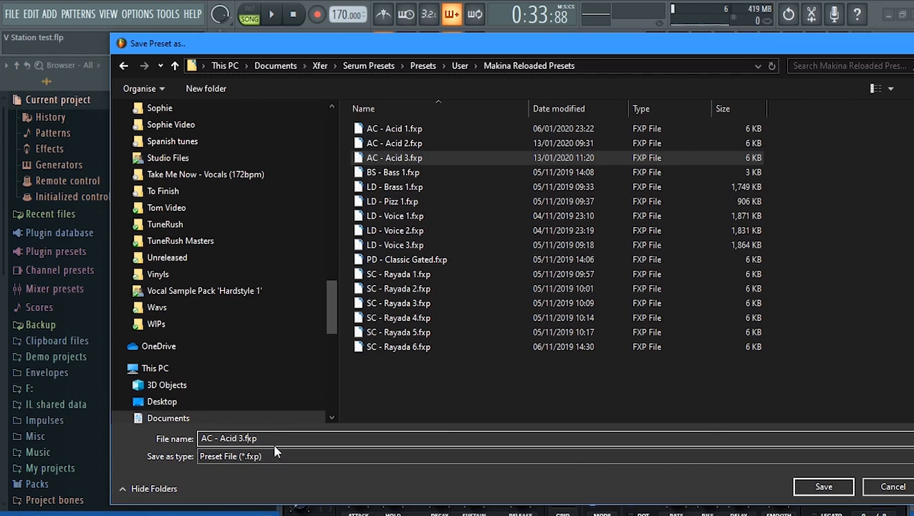
{"action": "key", "text": "BackSpace"}
{"action": "key", "text": "Return"}
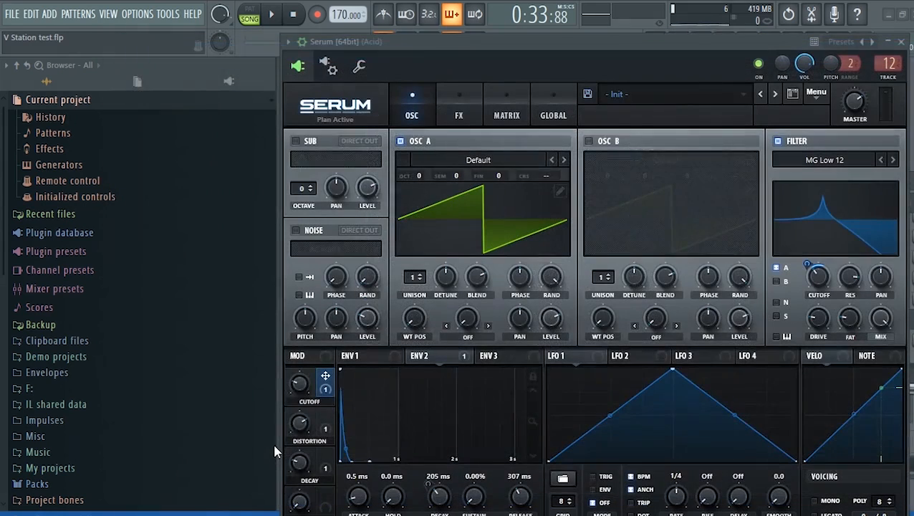
- Load the AC - Acid 4 preset in Serum from the Makina Reloaded Presets user folder
{"action": "left_click", "coordinate": [634, 96]}
{"action": "mouse_move", "coordinate": [661, 370]}
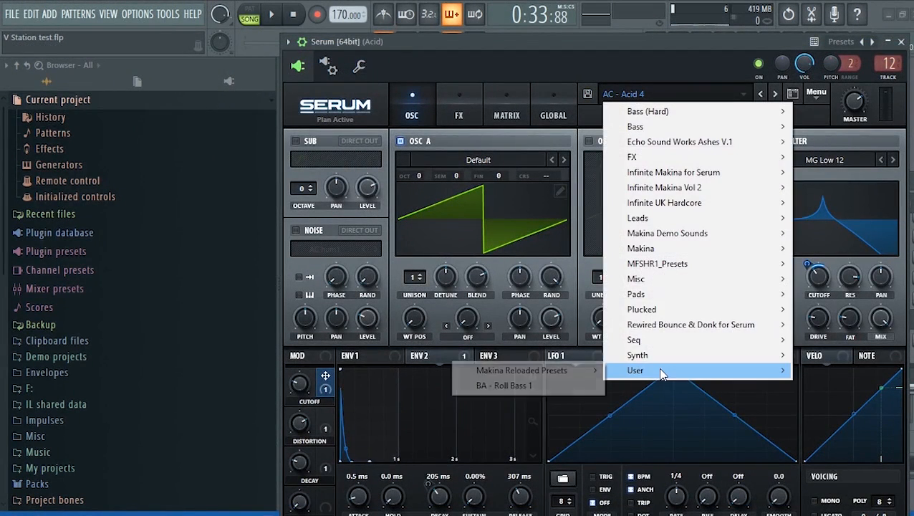
{"action": "mouse_move", "coordinate": [561, 372]}
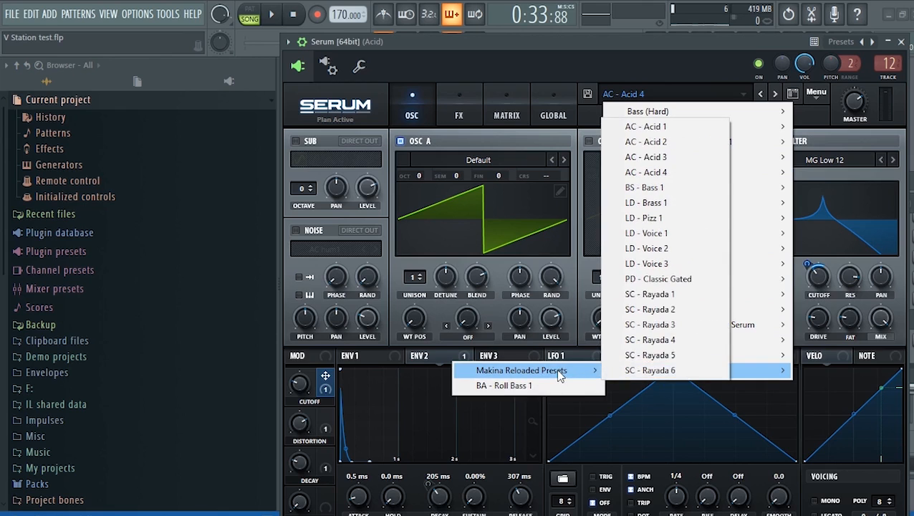
{"action": "left_click", "coordinate": [666, 173]}
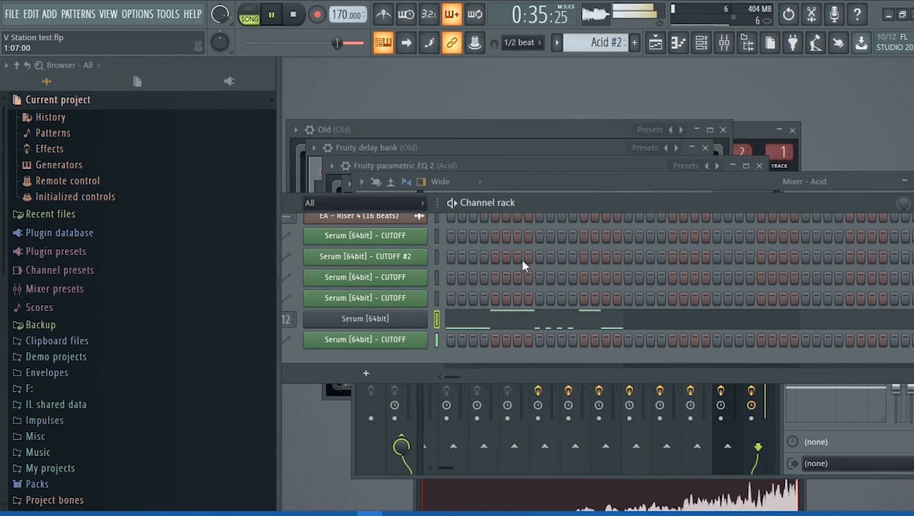